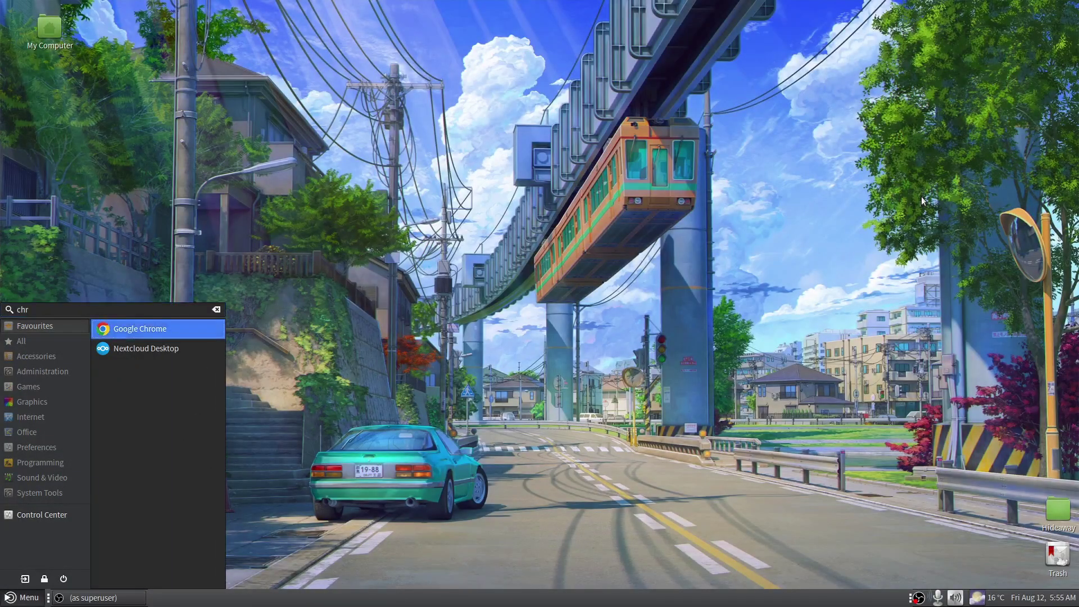
Launch Google Chrome, restore the Tumbleweed upgrade wiki page, and run neofetch in Tilix
key("Return")
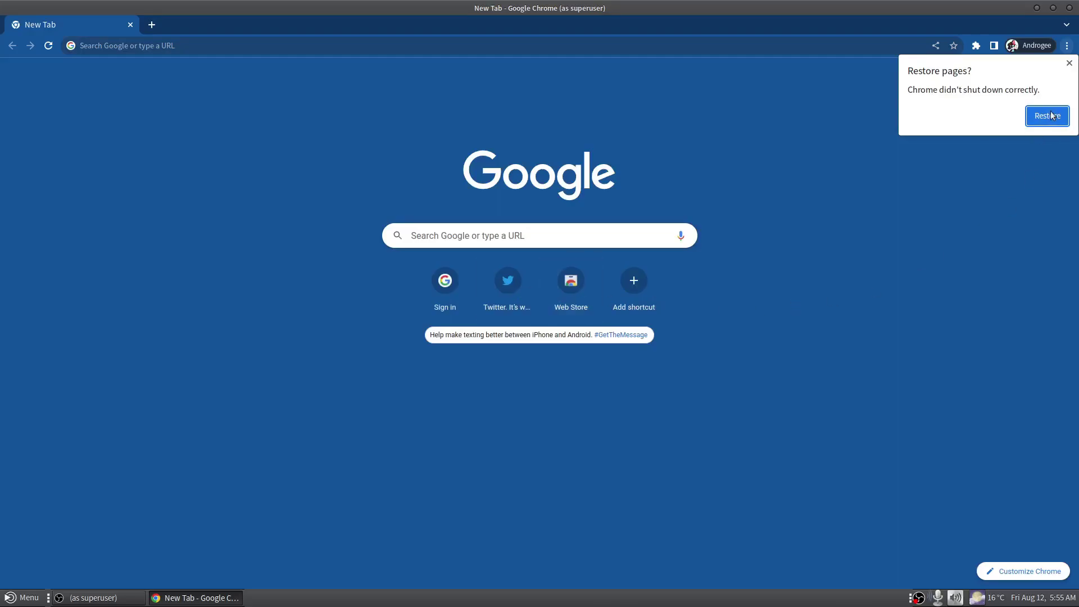
left_click(1049, 116)
left_click(10, 598)
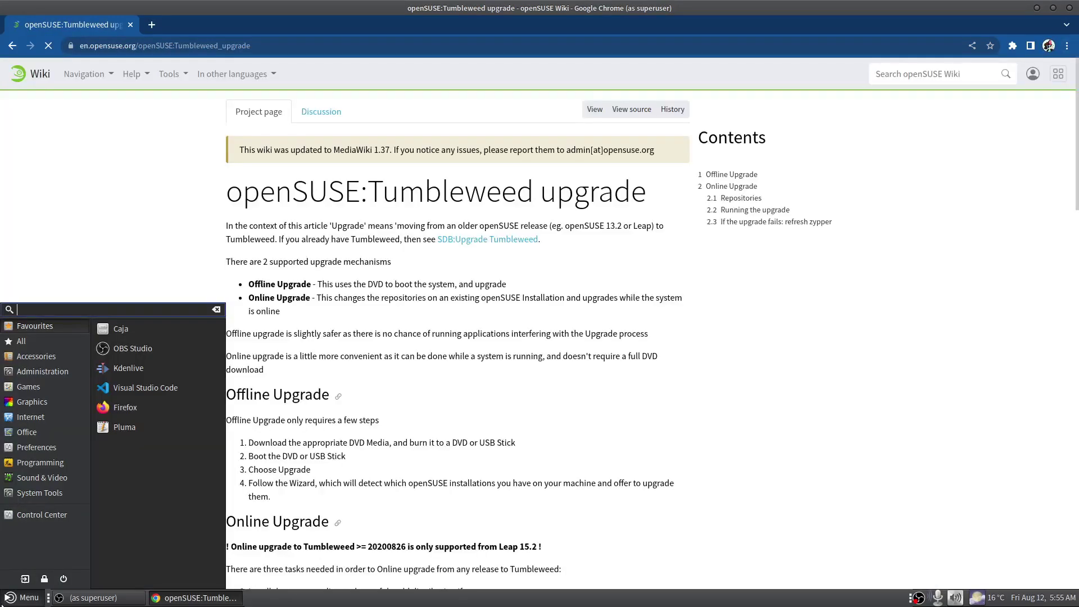
left_click(10, 598)
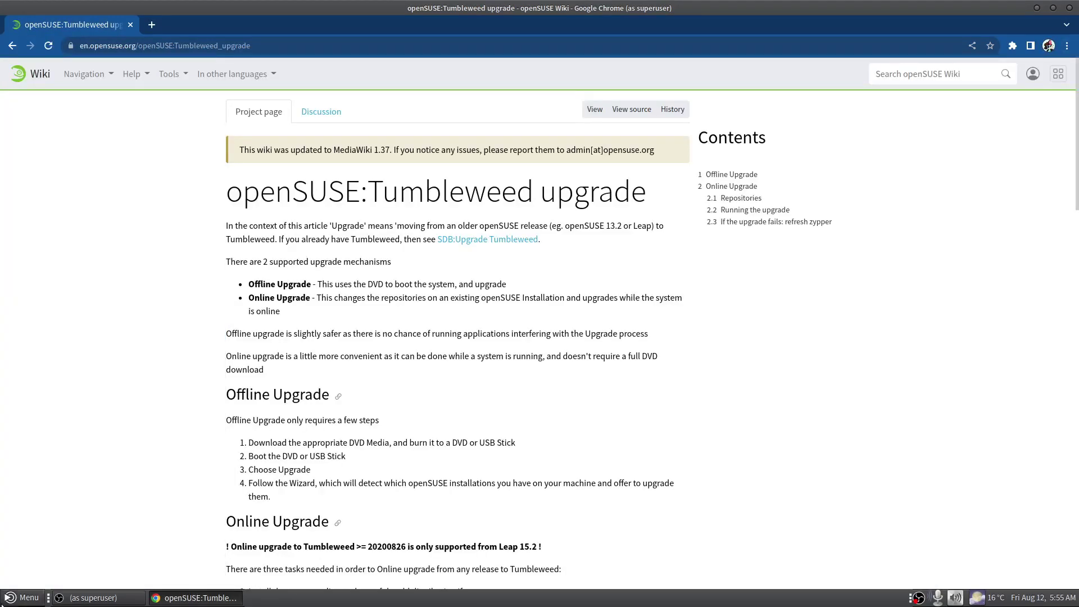
type("neofetch")
key("Return")
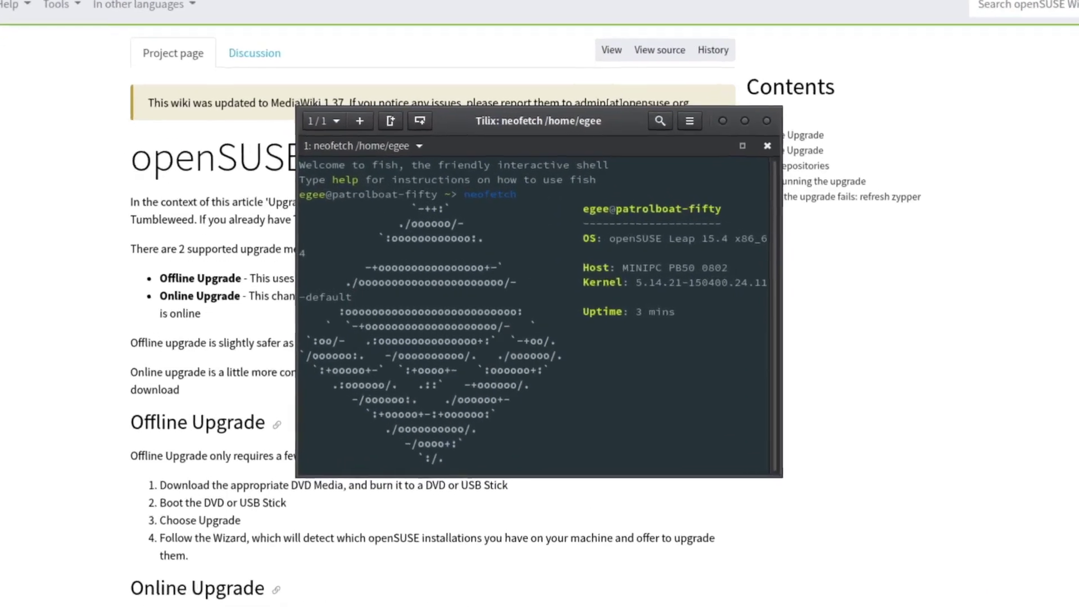
Shrink the terminal font with Ctrl+- and inspect the Leap 15.4 version in neofetch's output
key("ctrl+minus")
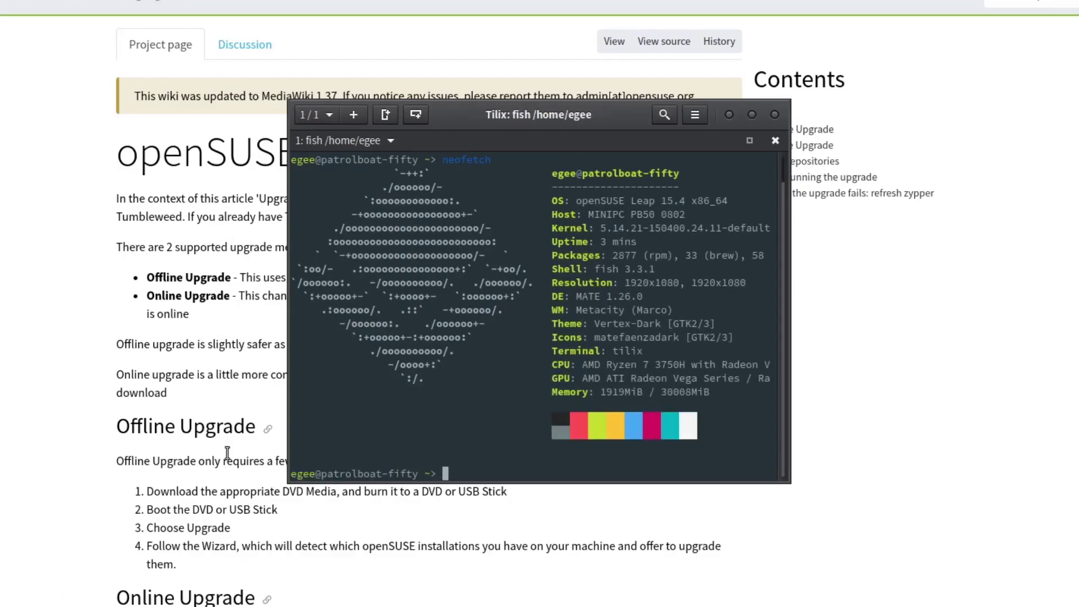
left_click_drag(661, 201, 630, 214)
left_click(726, 208)
left_click_drag(575, 119, 955, 104)
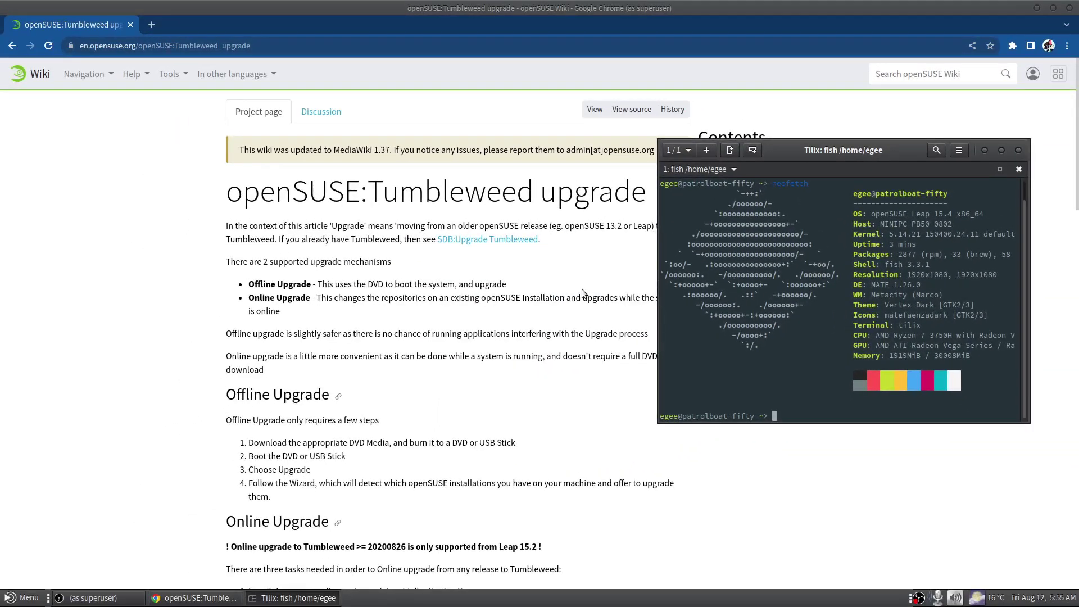
left_click(582, 289)
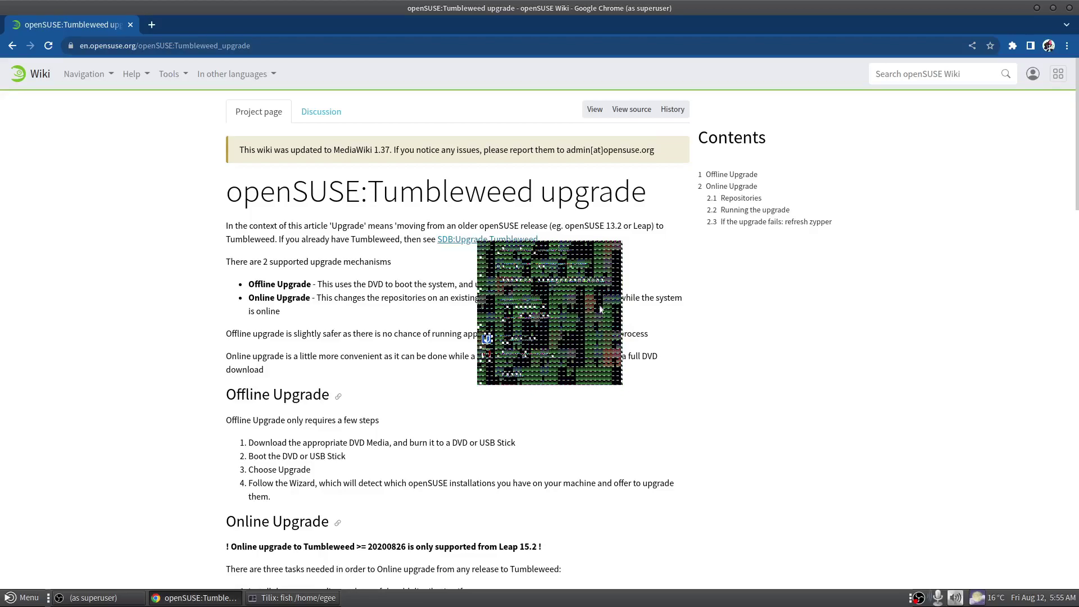
left_click(298, 597)
Launch Lutris from the terminal by running lutris
type("l")
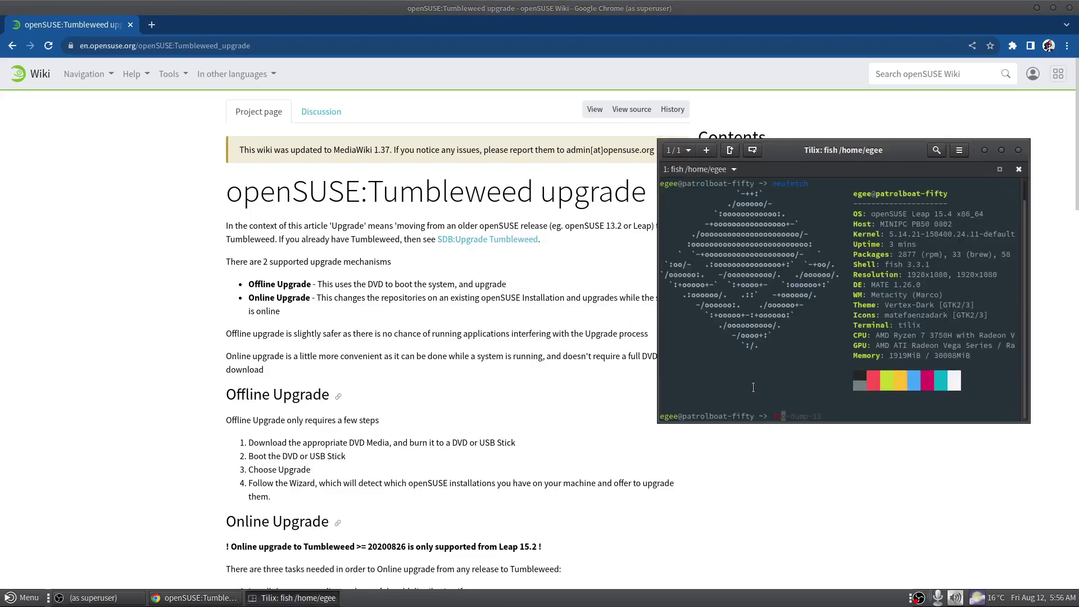
type("utris")
key("Return")
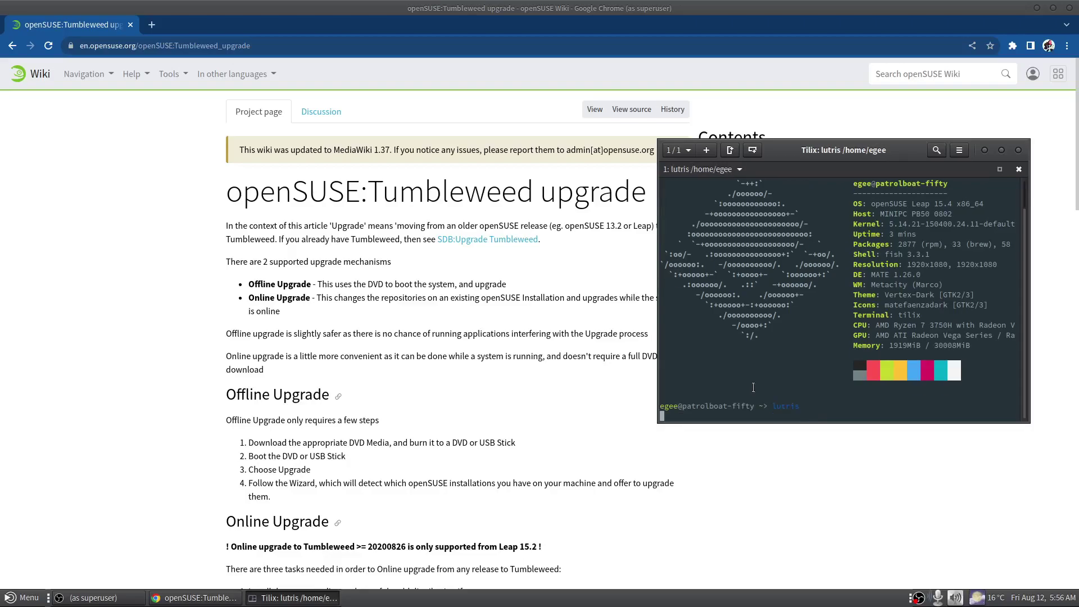
left_click_drag(819, 150, 786, 94)
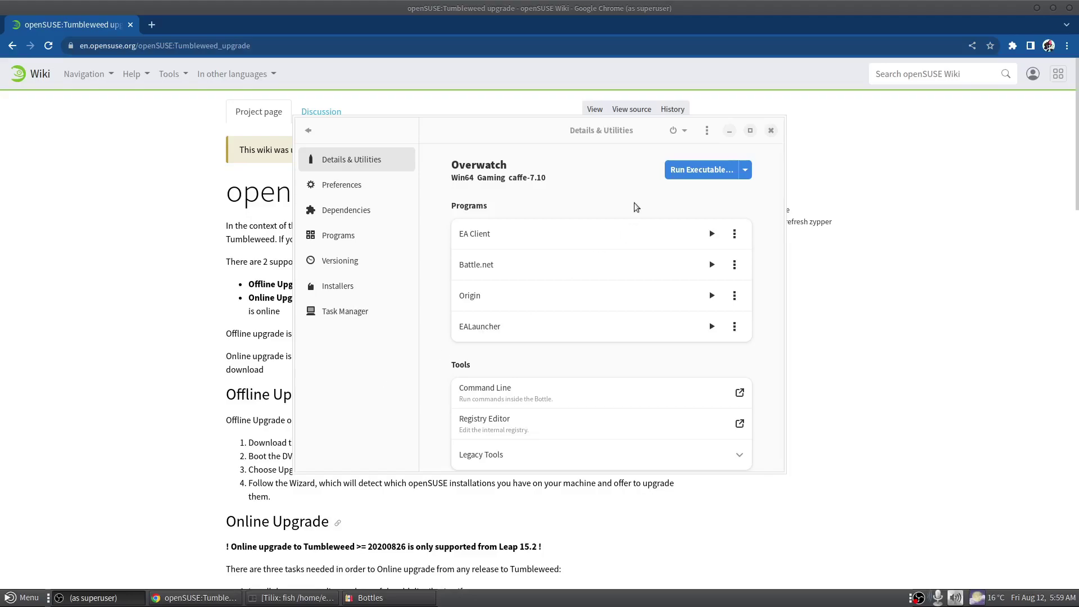
Open and dismiss the EA Client options in the Overwatch bottle, then minimize Bottles
left_click(735, 234)
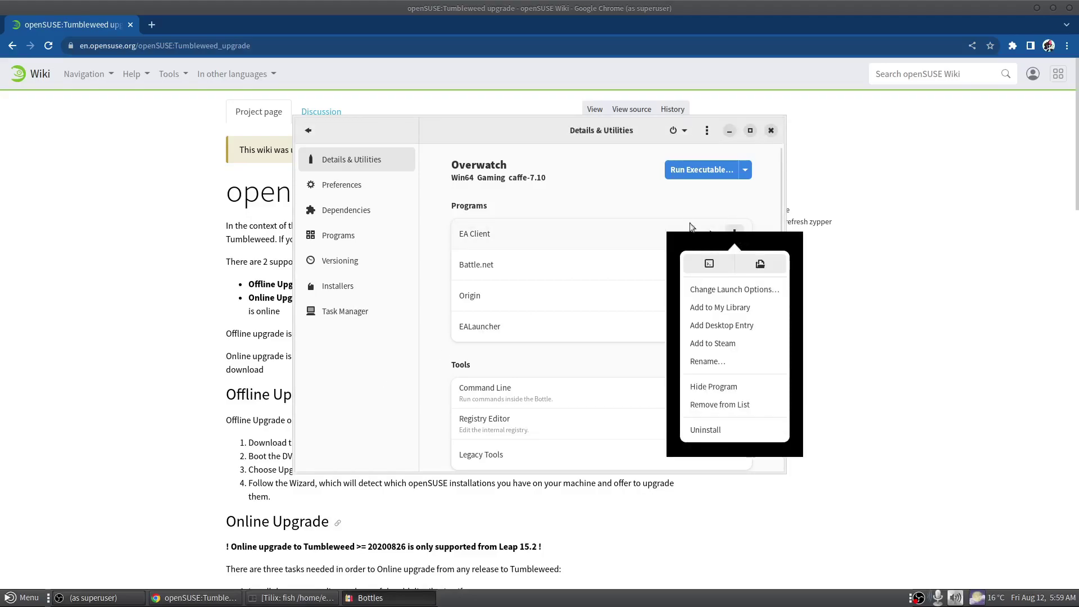
left_click(629, 194)
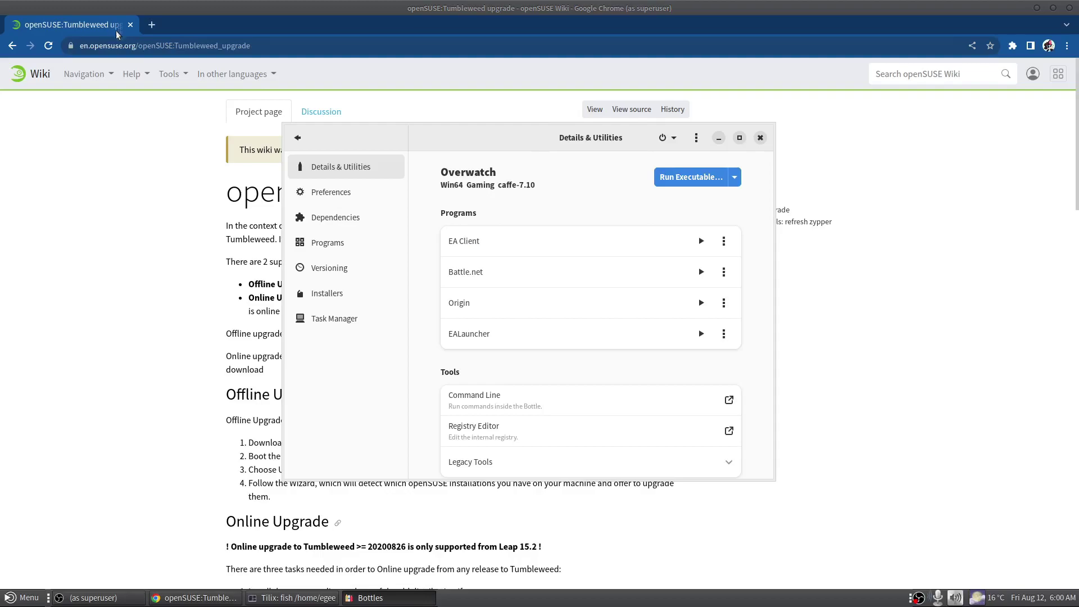
left_click(129, 169)
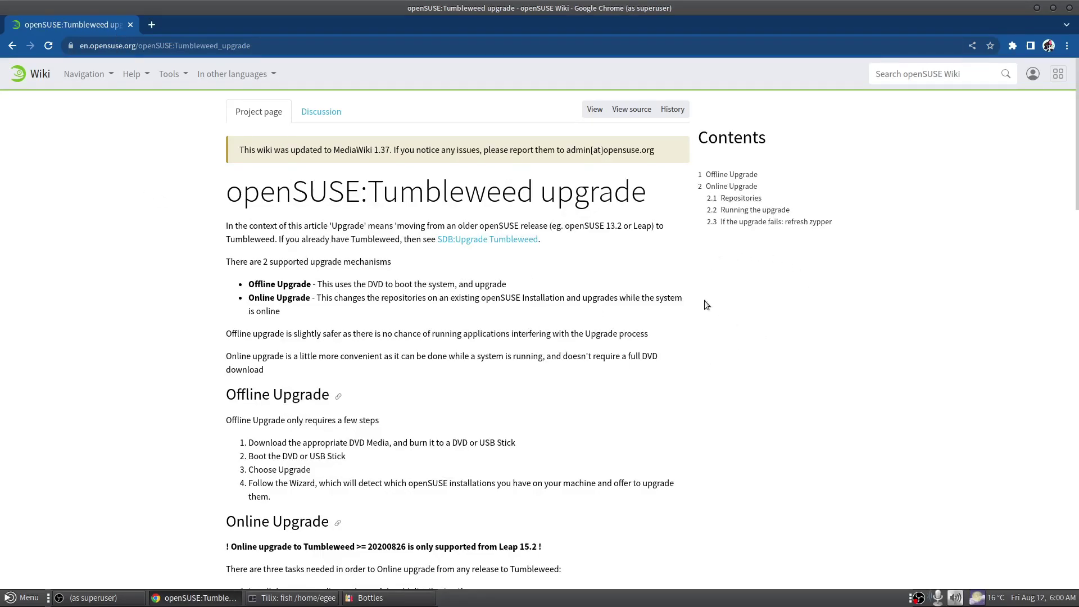
right_click(497, 239)
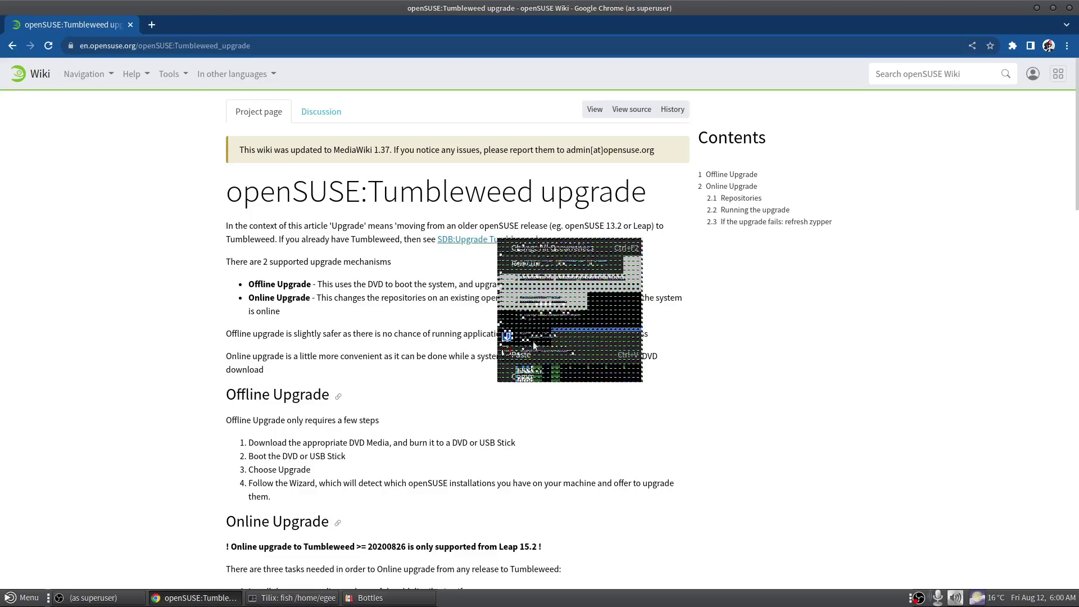
left_click(175, 264)
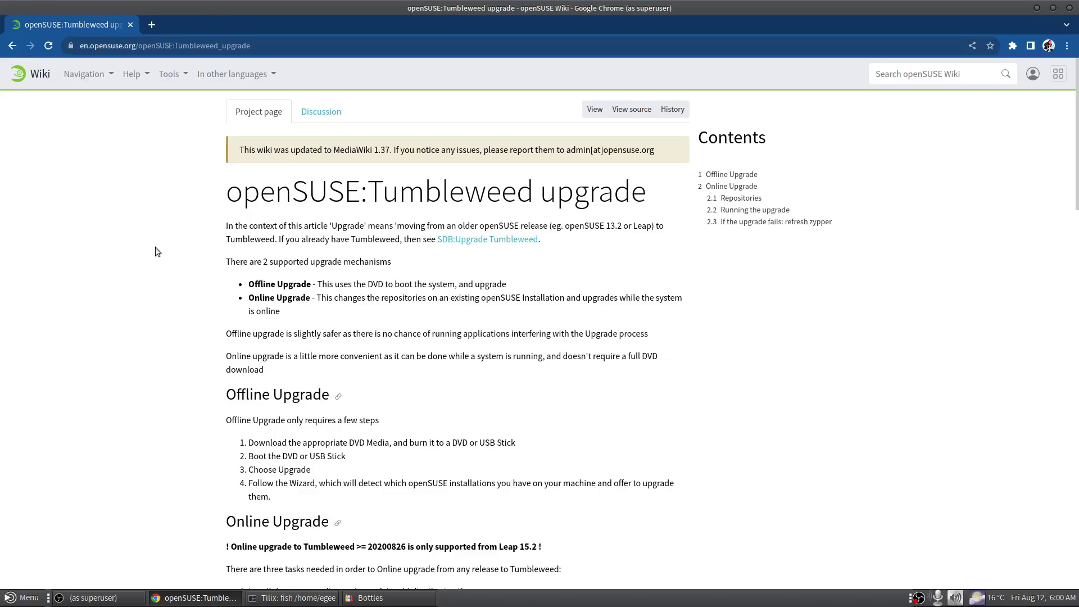
scroll(157, 251, "down", 3)
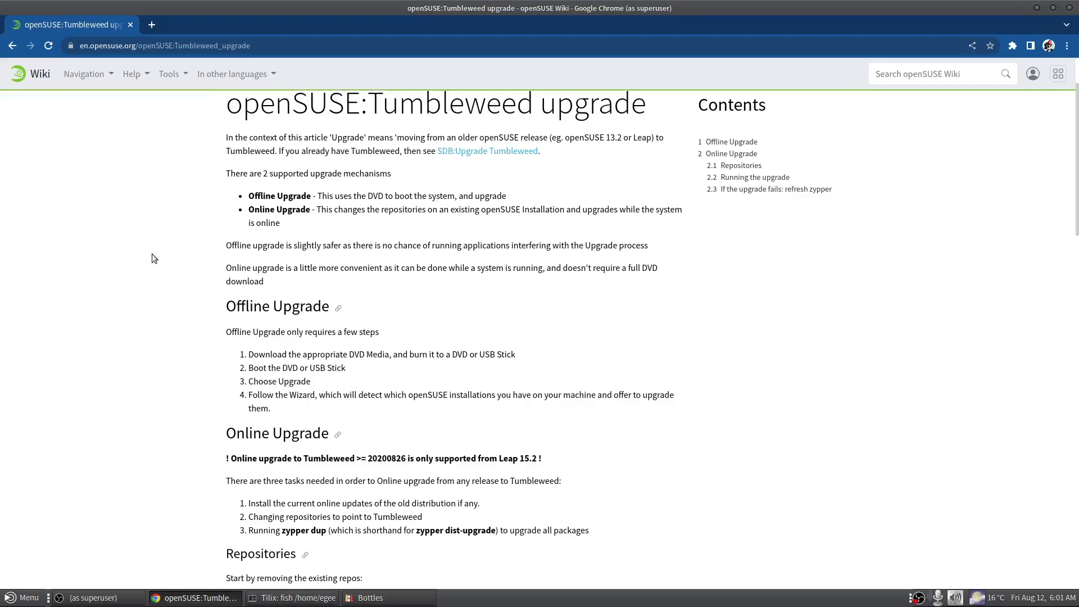
scroll(153, 259, "up", 3)
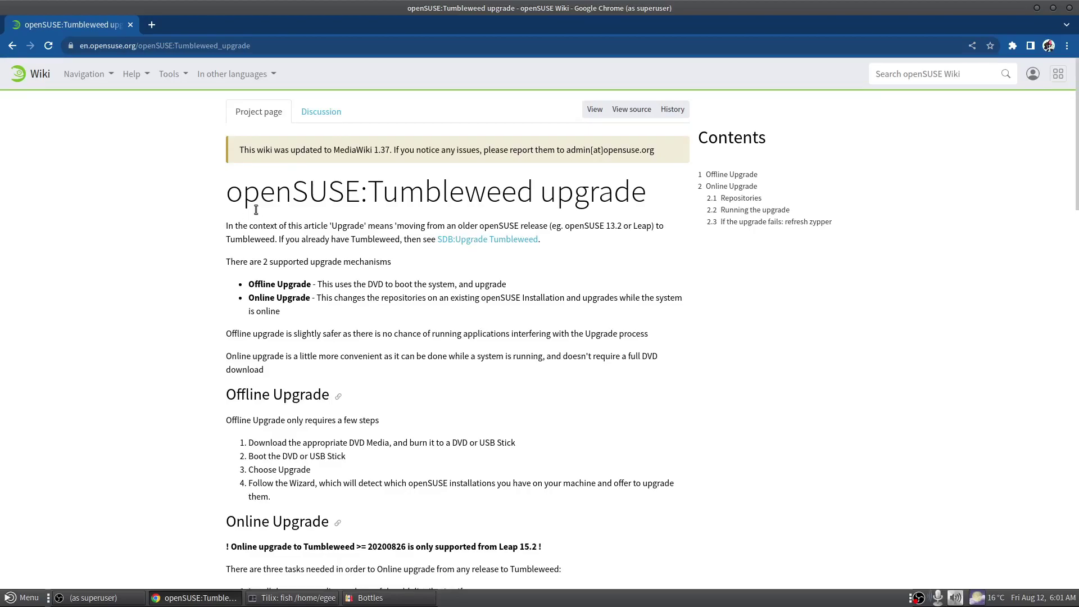
left_click_drag(227, 194, 672, 186)
left_click(192, 230)
key("super")
type("yast")
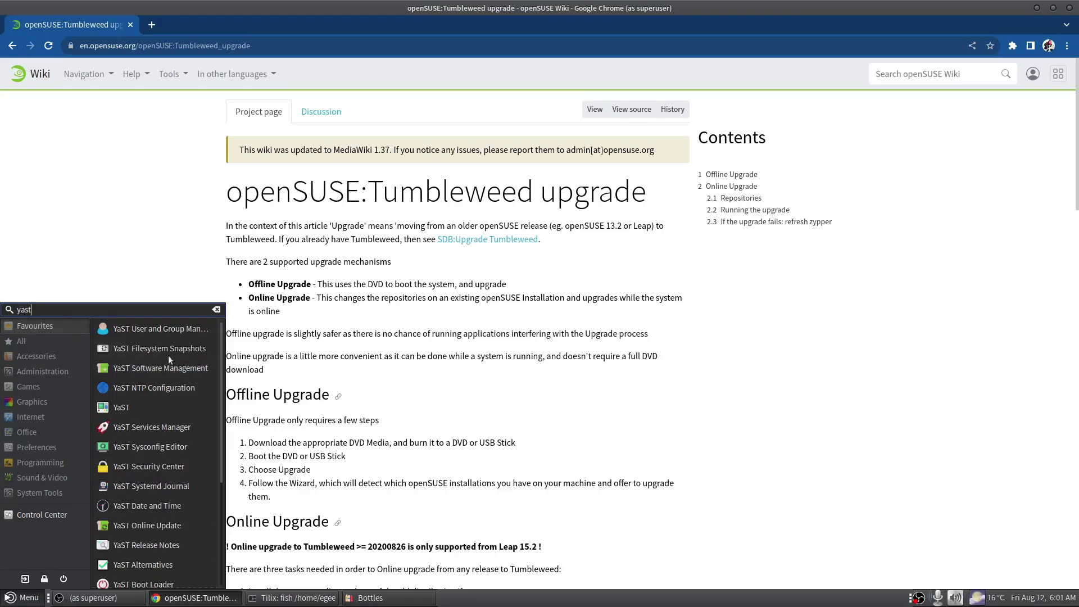
left_click(133, 415)
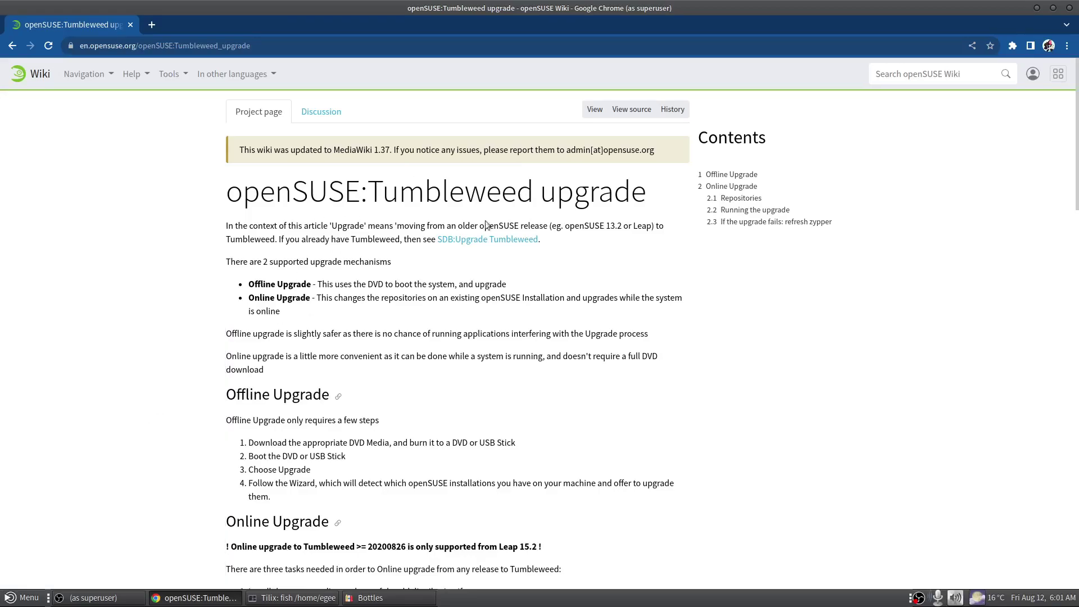
scroll(280, 335, "down", 6)
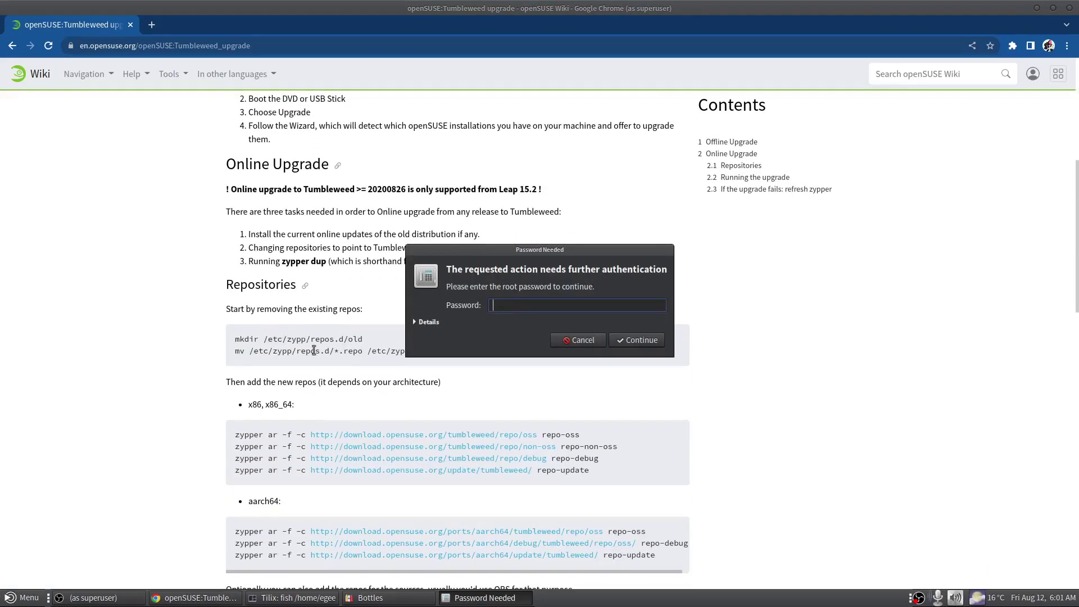
scroll(314, 346, "up", 1)
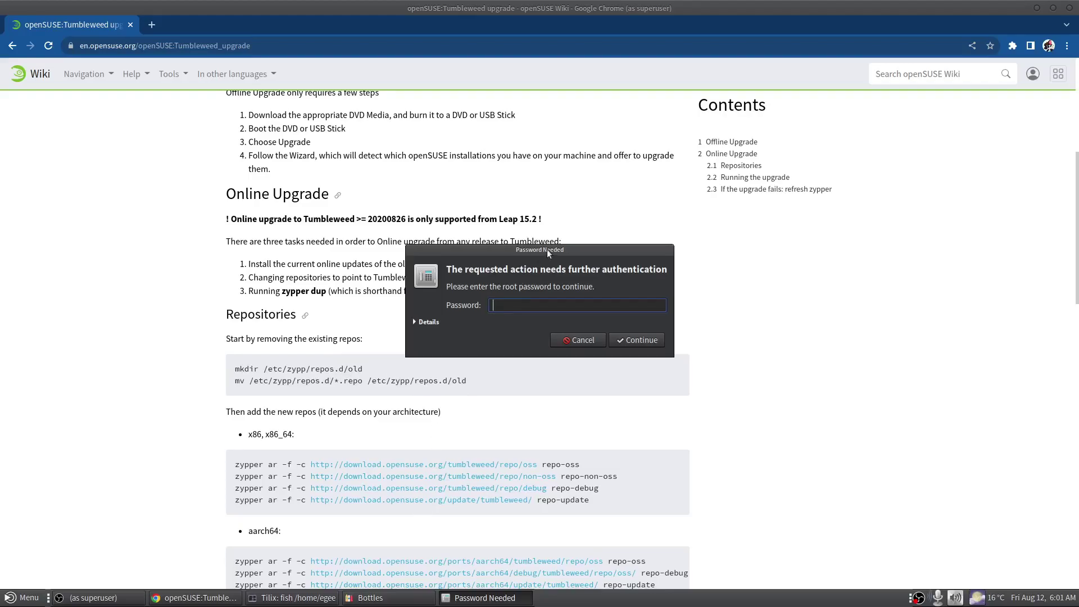
key("Escape")
scroll(108, 345, "down", 2)
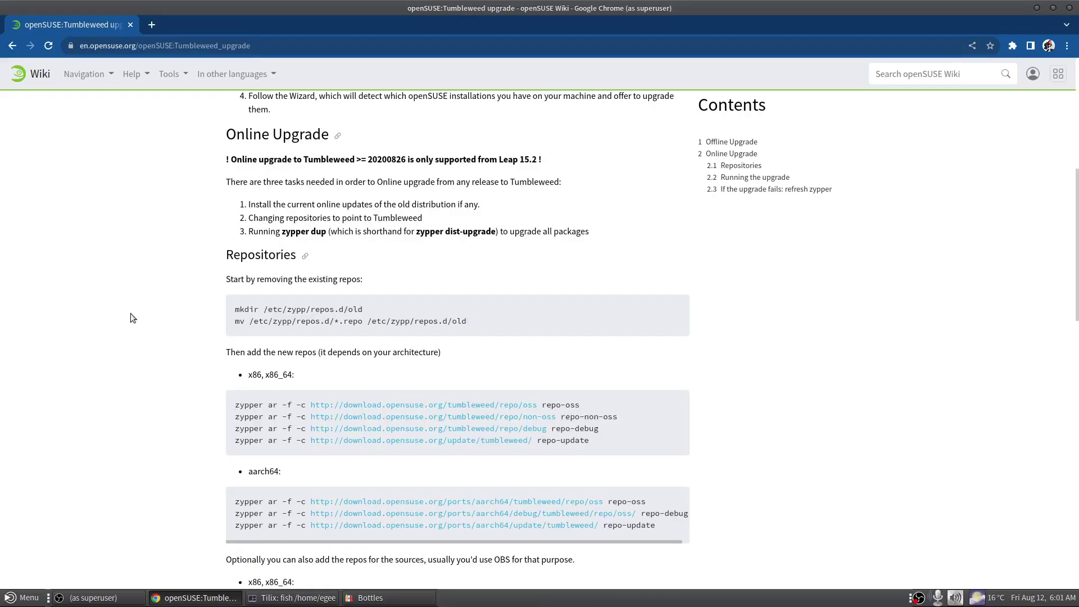
Become root in Tilix with sudo su, discarding a pasted mkdir line first
triple_click(320, 308)
key("ctrl+c")
left_click(292, 603)
left_click_drag(483, 153, 656, 112)
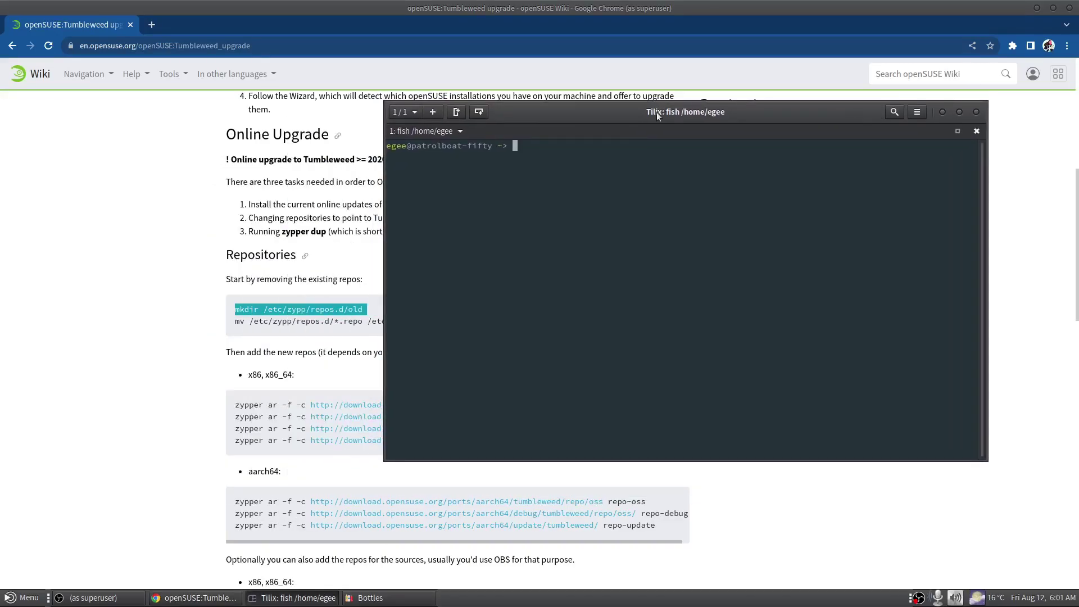
middle_click(571, 259)
key("ctrl+c")
type("sudo su")
key("Return")
key("Return")
Search the wiki for 'sud', then tile Chrome to the left half and Tilix to the right
left_click(151, 278)
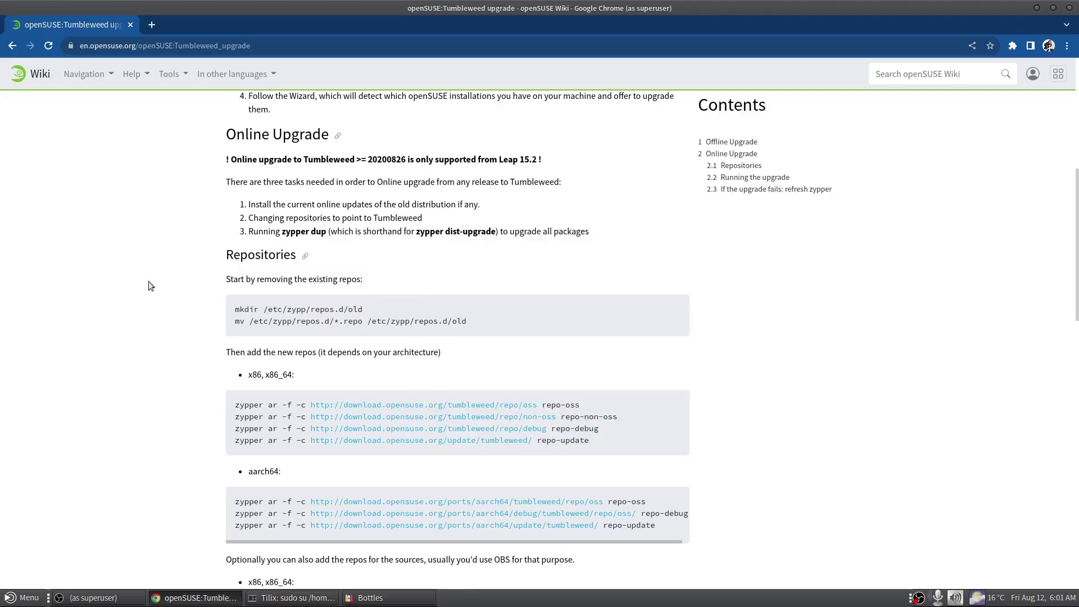
key("ctrl+f")
type("s")
type("root")
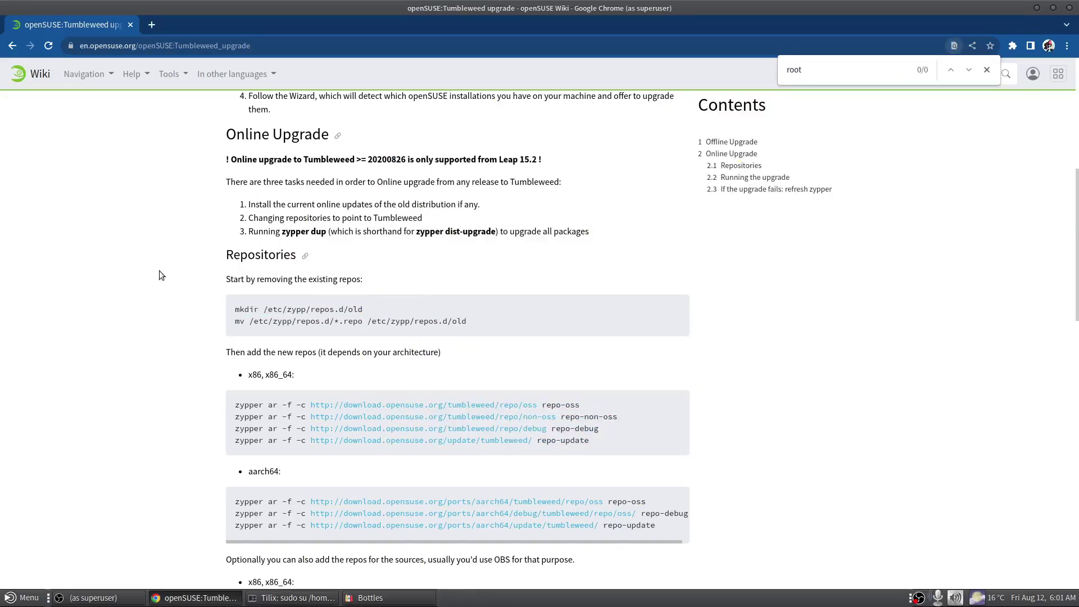
key("ctrl+a")
type("sud")
key("Escape")
scroll(287, 391, "down", 1)
left_click_drag(286, 8, 1, 245)
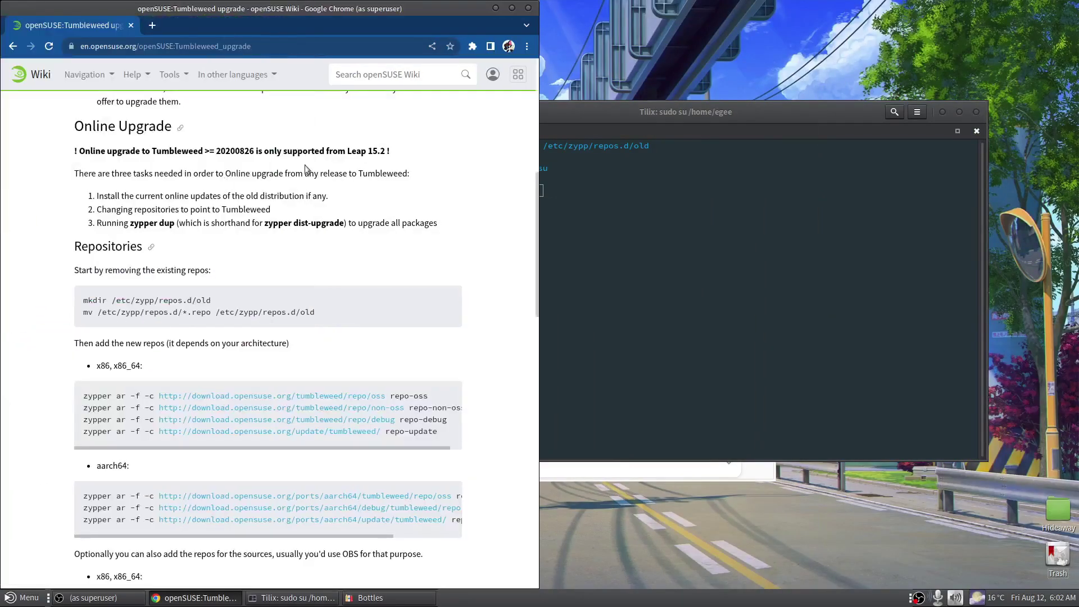
left_click_drag(618, 111, 1078, 222)
Clear the terminal and run the wiki's mkdir and mv commands to set aside the old repos
key("ctrl+l")
triple_click(159, 299)
middle_click(758, 64)
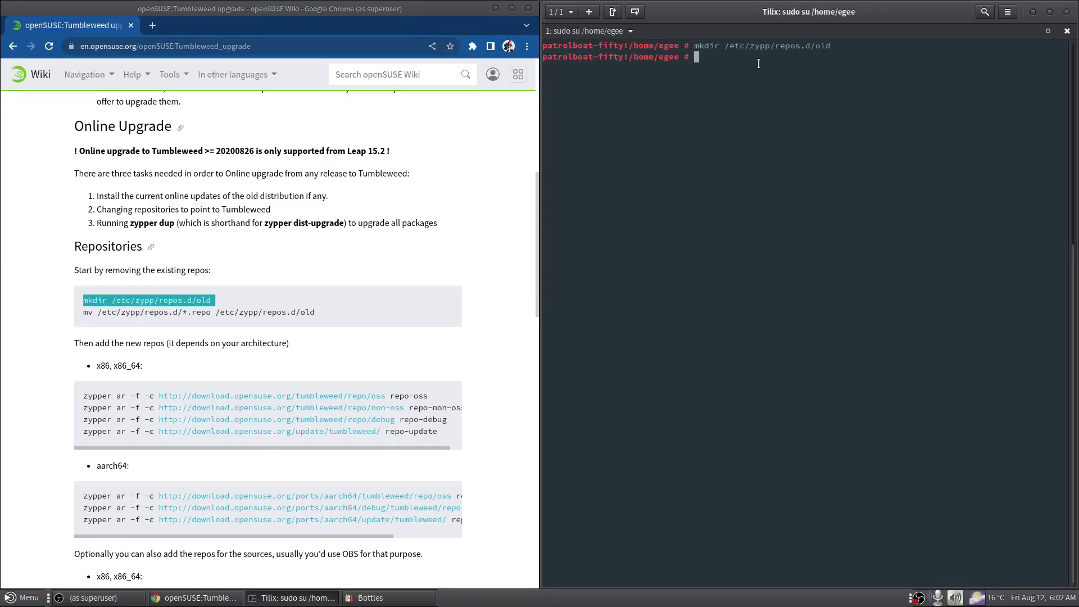
triple_click(200, 312)
middle_click(750, 172)
key("Return")
Paste and run the four x86_64 zypper ar -f -c commands for the Tumbleweed repos
scroll(338, 298, "down", 1)
scroll(233, 258, "down", 4)
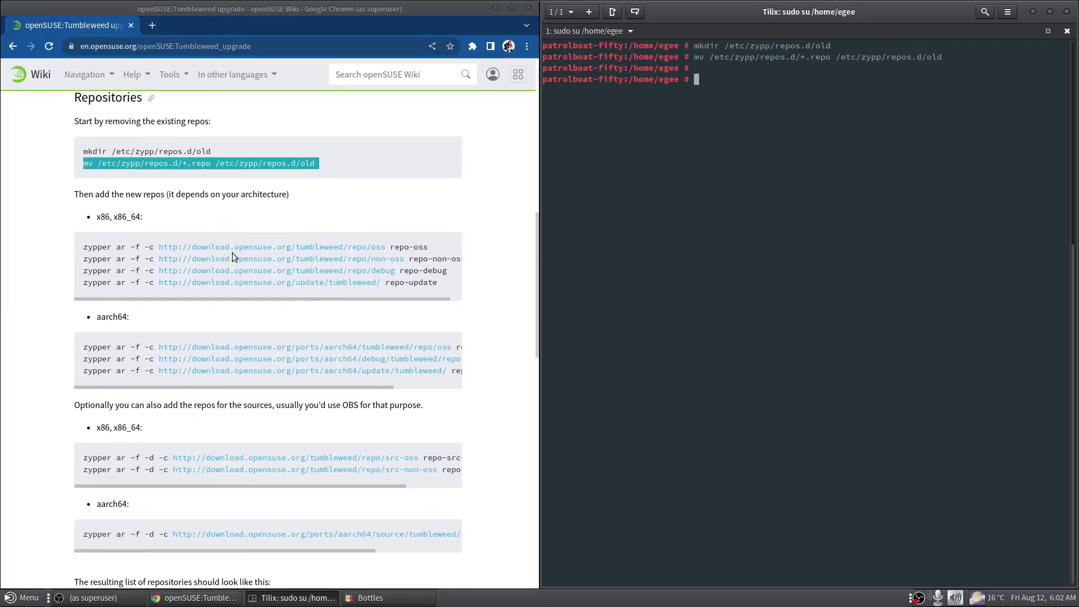
triple_click(109, 250)
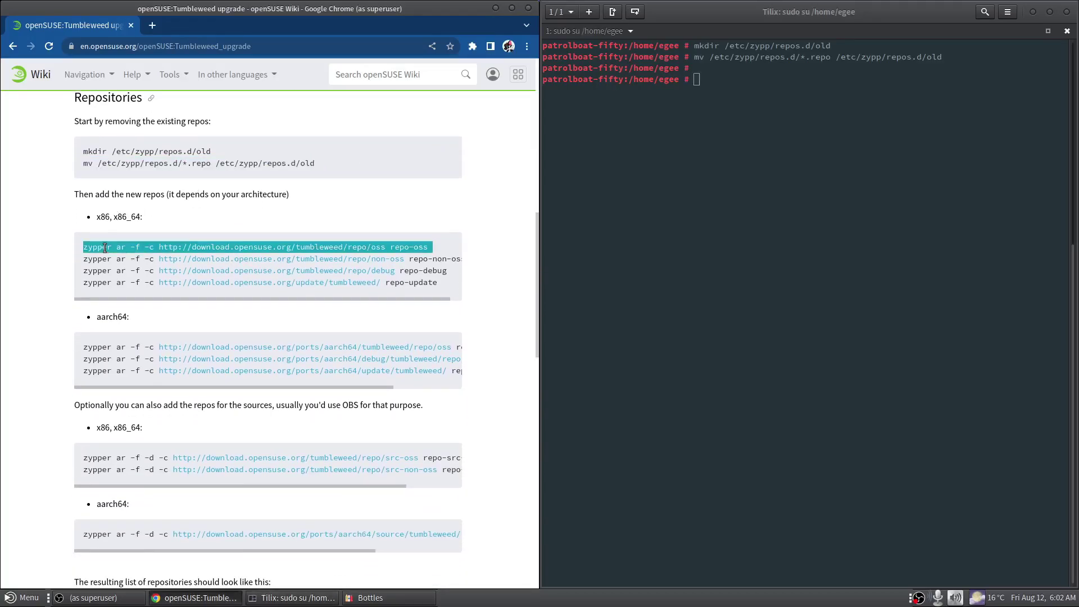
left_click_drag(441, 284, 51, 246)
left_click(728, 192)
key("ctrl+shift+v")
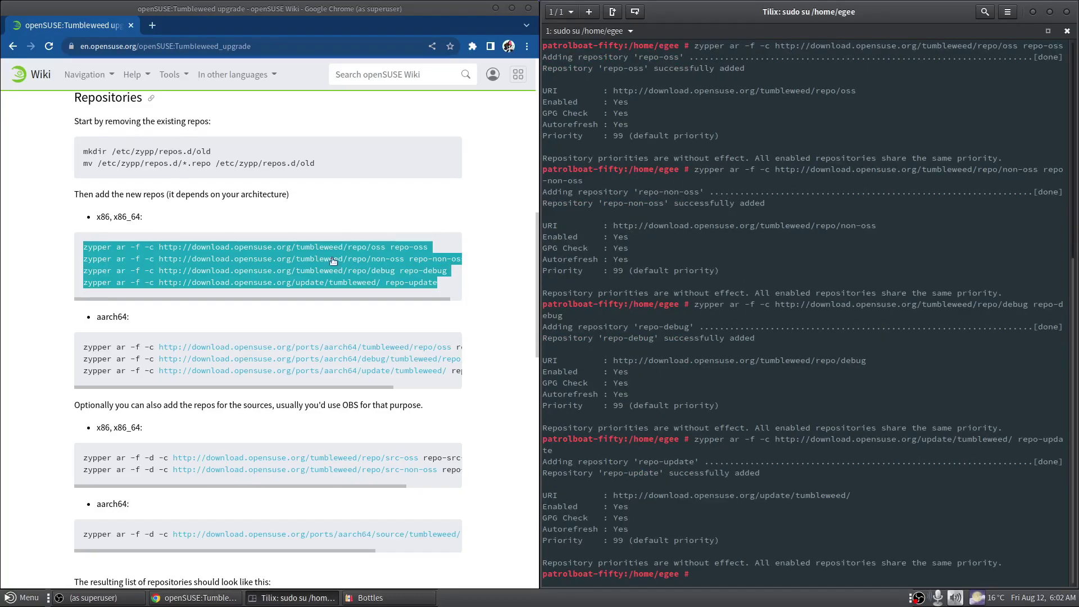
Read the wiki's aarch64 and source repo notes and scroll down to Running the upgrade
scroll(314, 267, "down", 1)
double_click(125, 186)
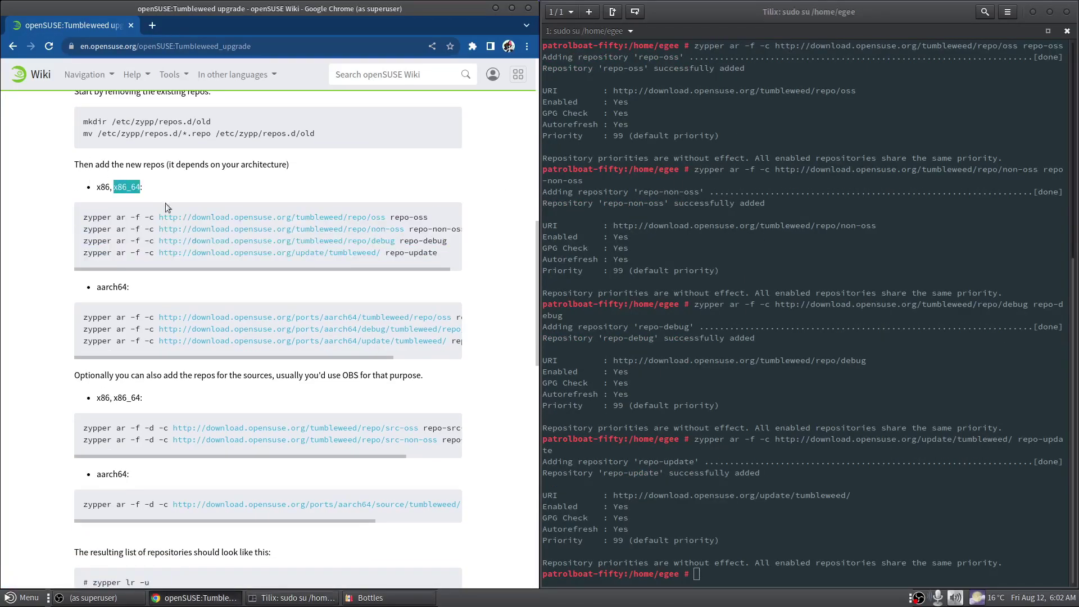
double_click(110, 288)
scroll(205, 267, "down", 4)
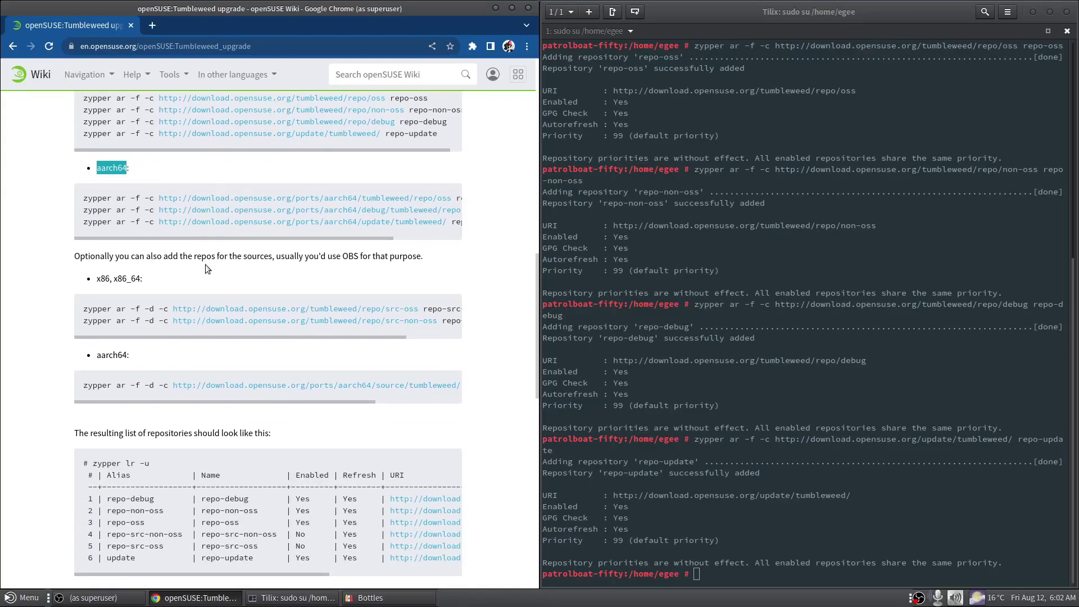
left_click_drag(240, 337, 386, 338)
double_click(387, 310)
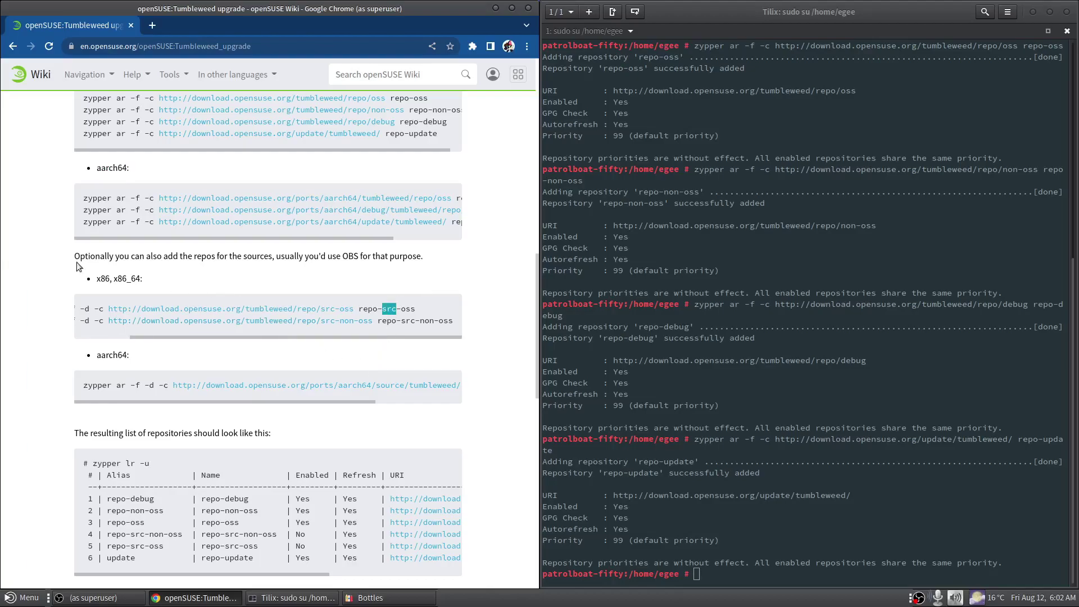
left_click(47, 250)
scroll(47, 249, "down", 3)
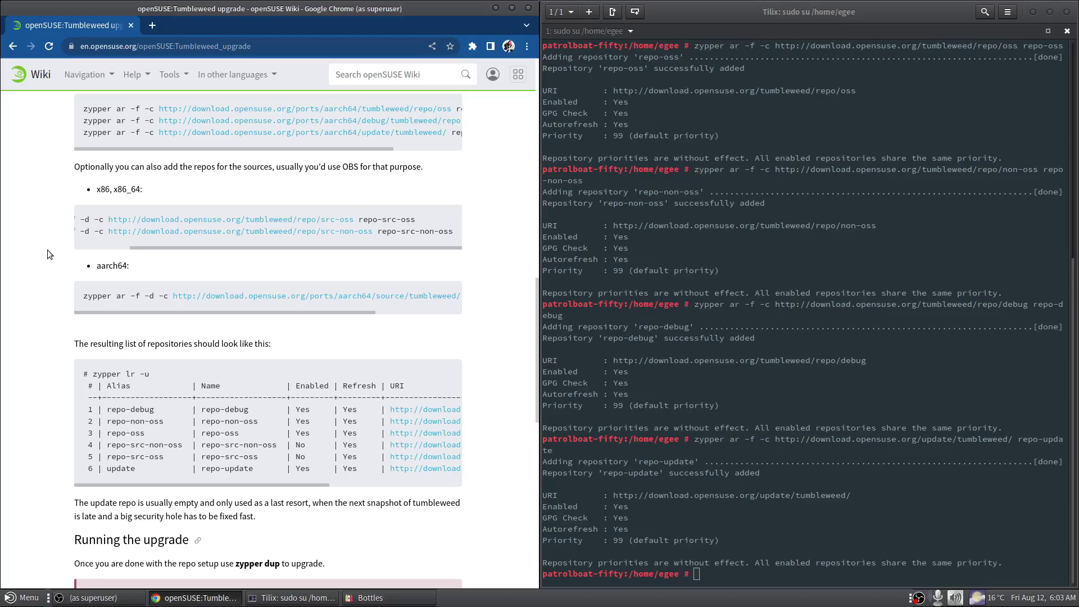
scroll(48, 250, "down", 3)
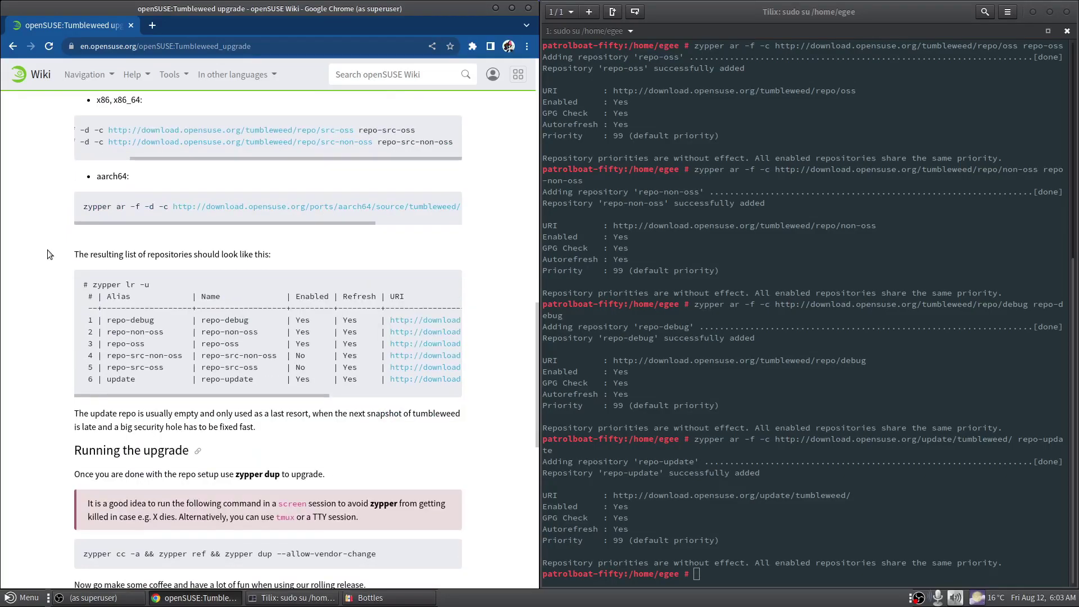
scroll(47, 249, "down", 7)
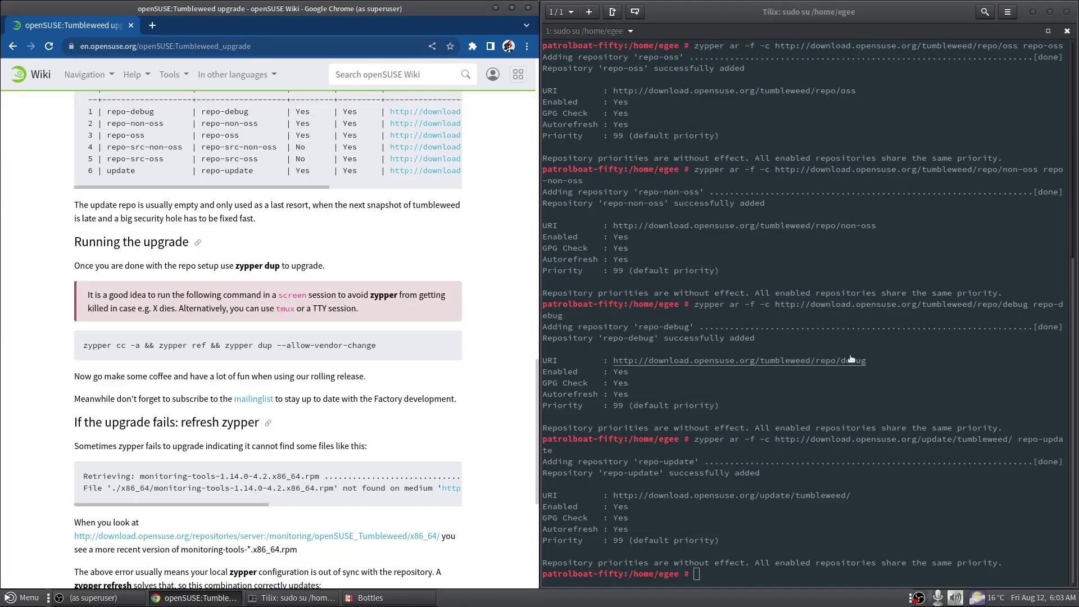
left_click(951, 376)
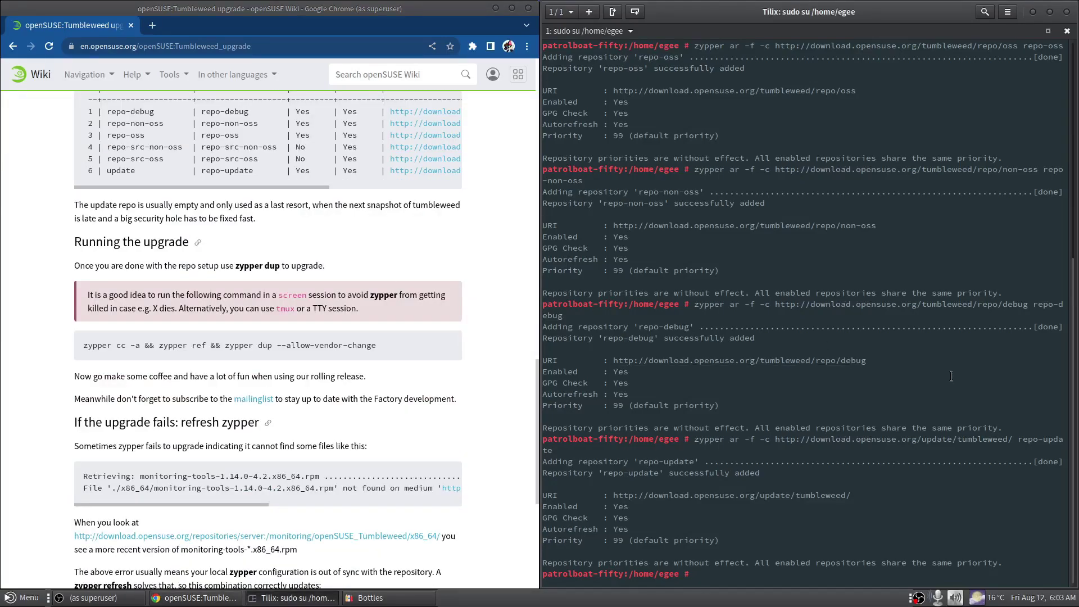
Paste the wiki's zypper cc, ref and dup command into Tilix and run it
left_click(253, 344)
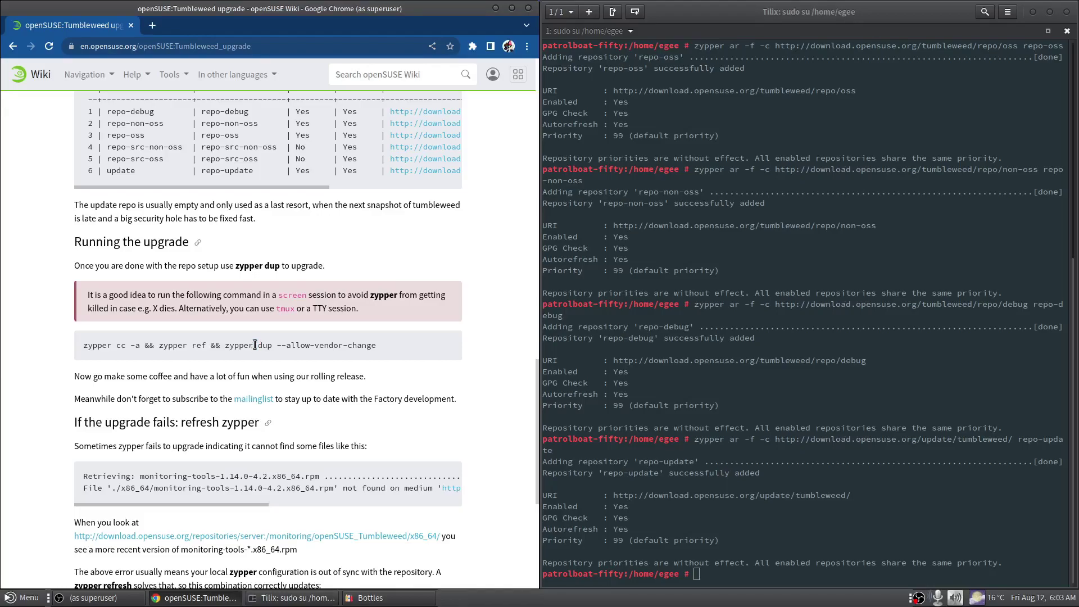
triple_click(253, 343)
left_click(847, 383)
middle_click(846, 383)
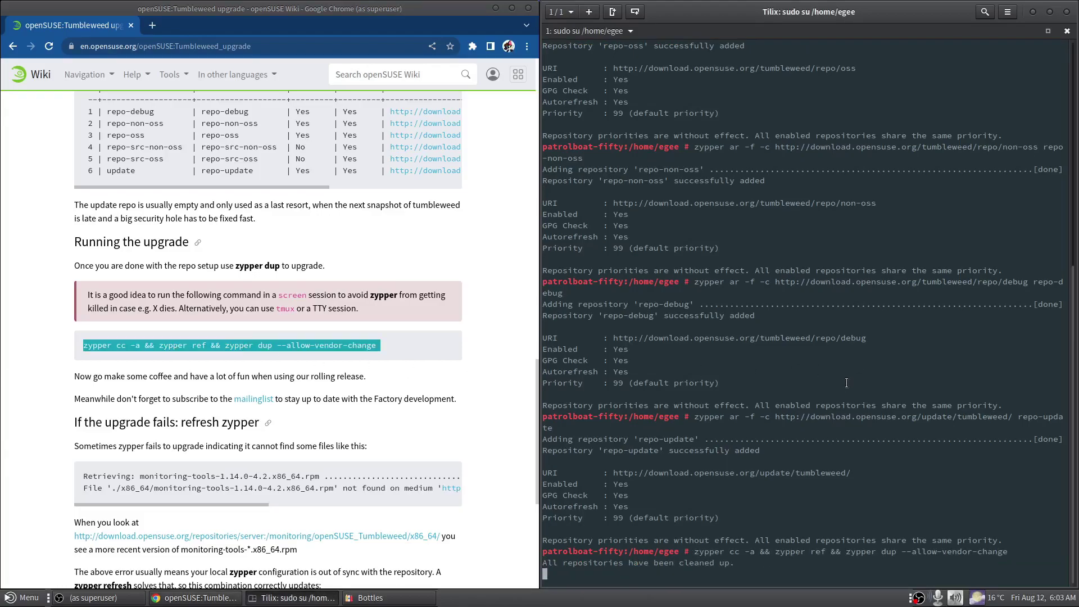
double_click(83, 376)
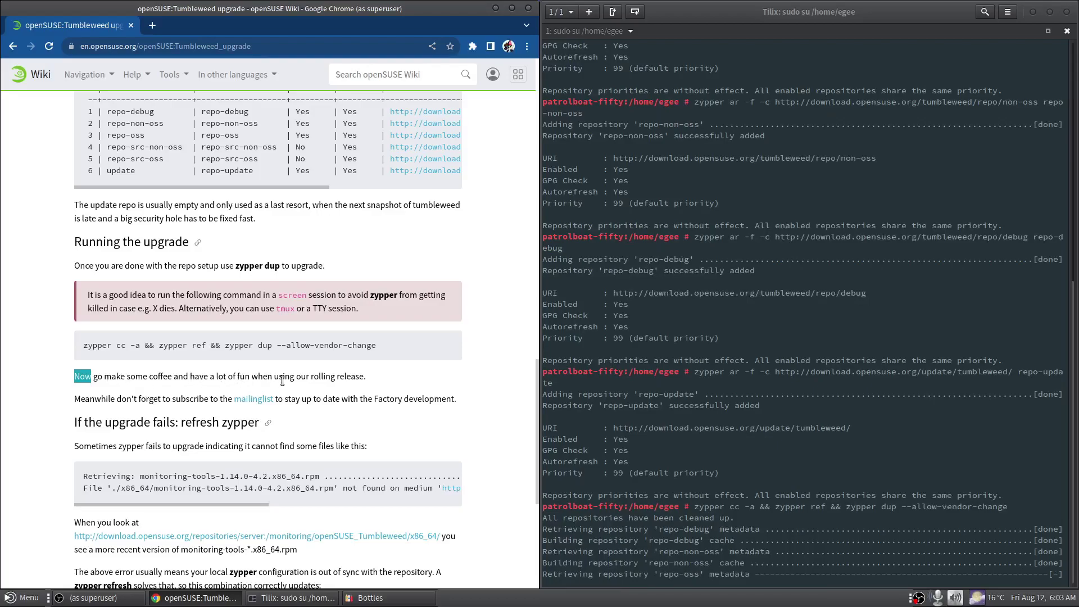
left_click(430, 381)
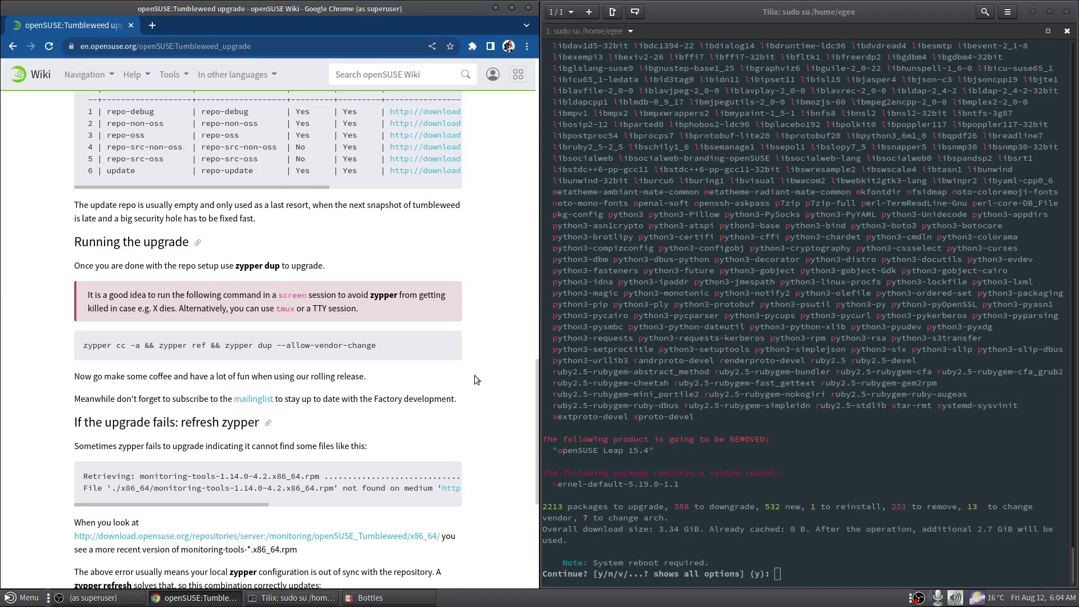
Answer y at the Continue prompt for the 2213-package upgrade
left_click(875, 446)
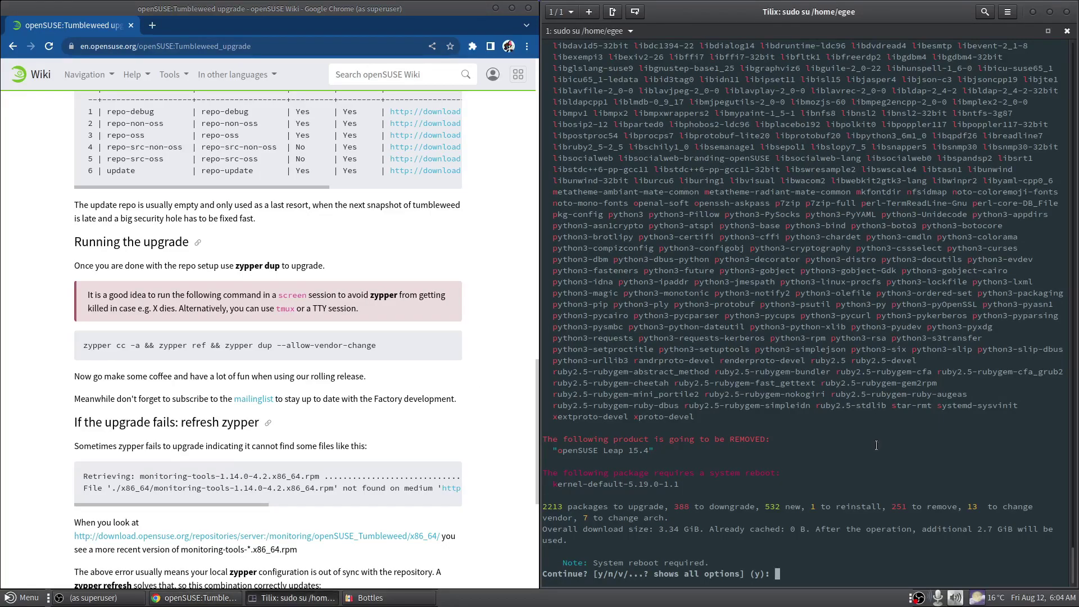
type("y")
key("Return")
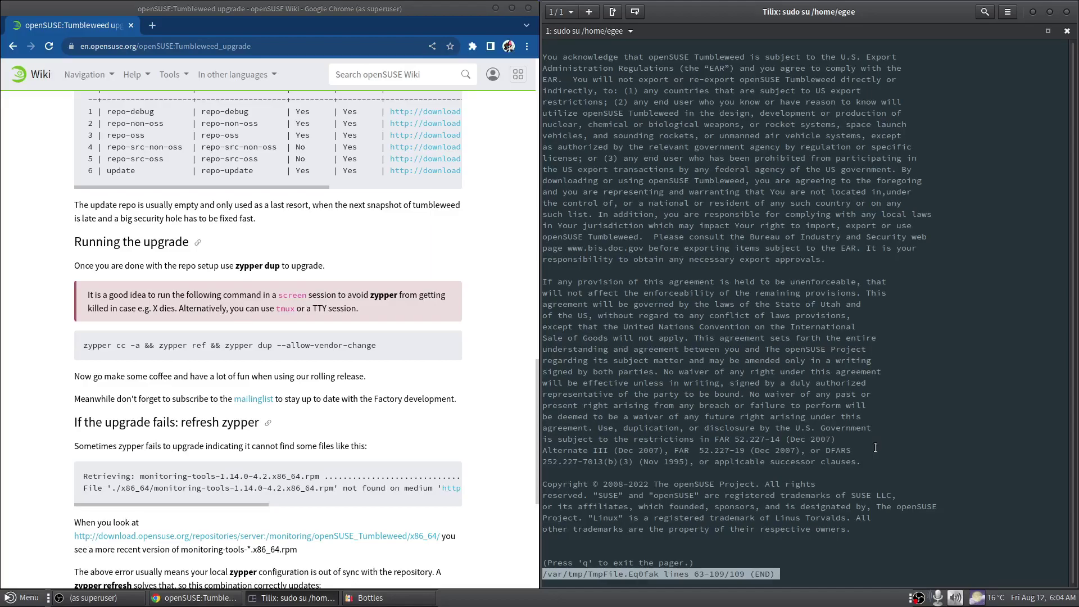
Read through the Tumbleweed license agreement in the pager, then quit it with q
left_click_drag(637, 102, 578, 158)
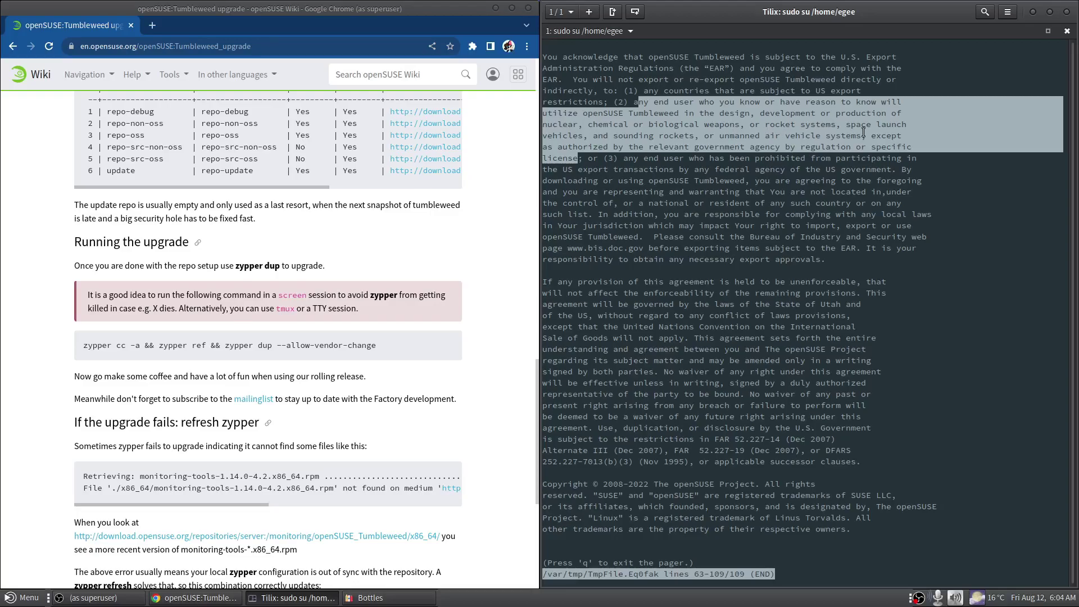
left_click(712, 144)
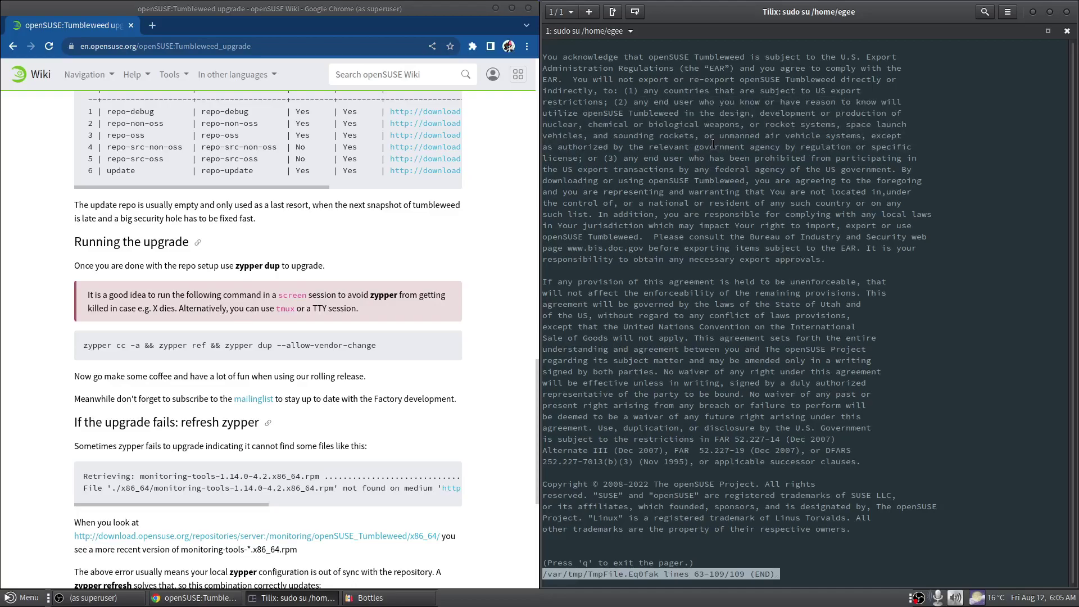
scroll(713, 144, "up", 7)
scroll(712, 144, "up", 14)
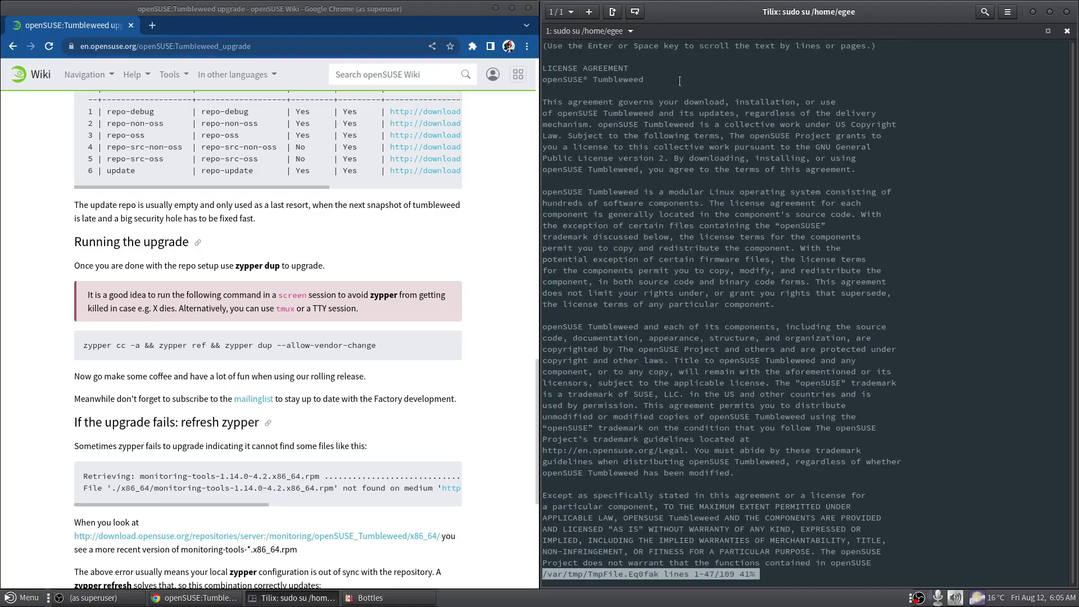
left_click_drag(652, 83, 510, 68)
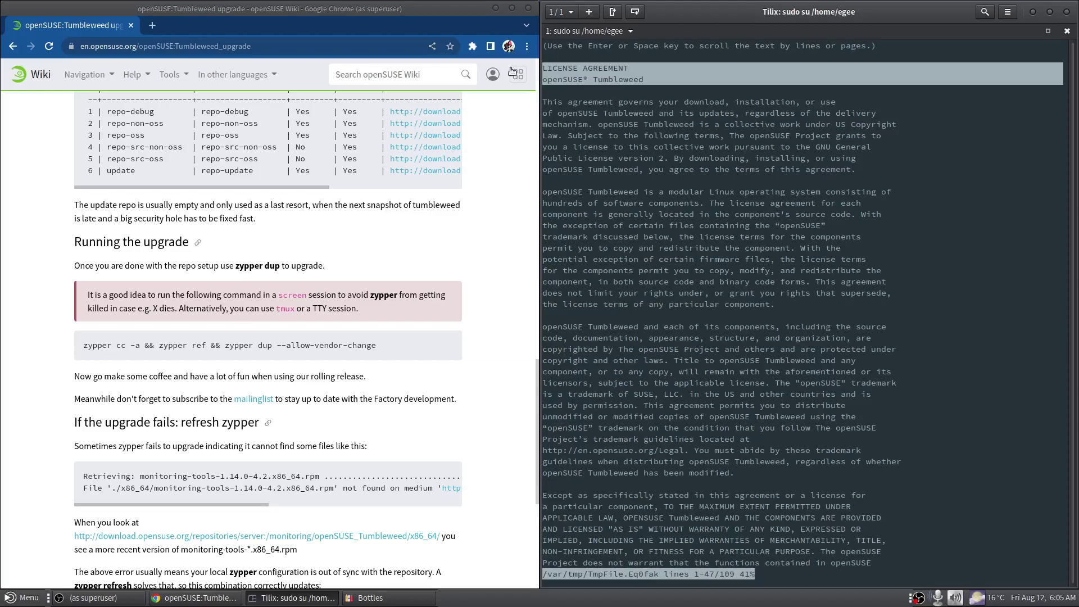
left_click(646, 166)
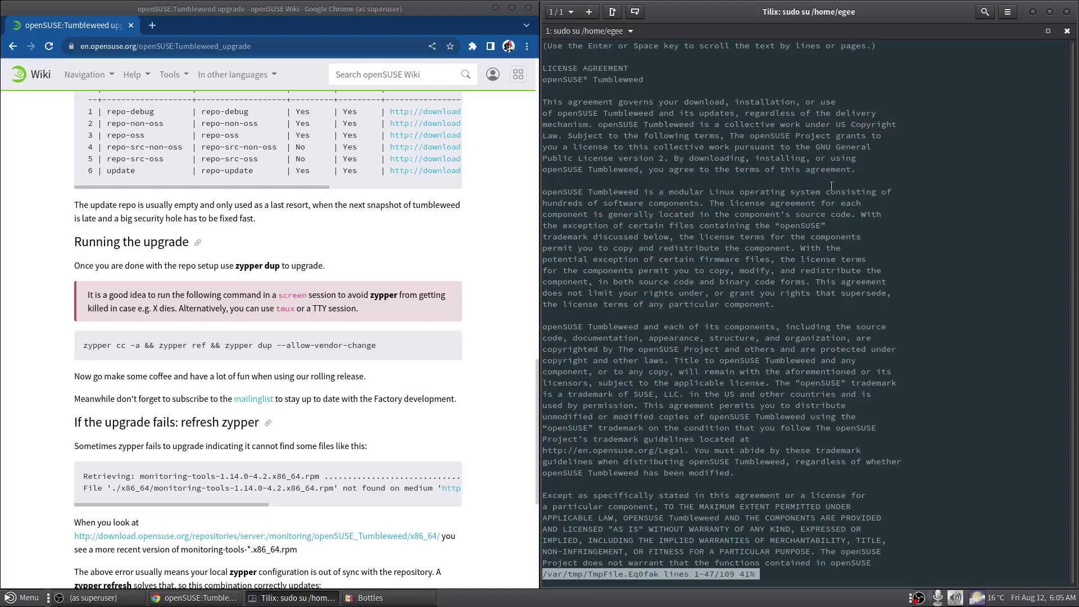
scroll(804, 163, "down", 20)
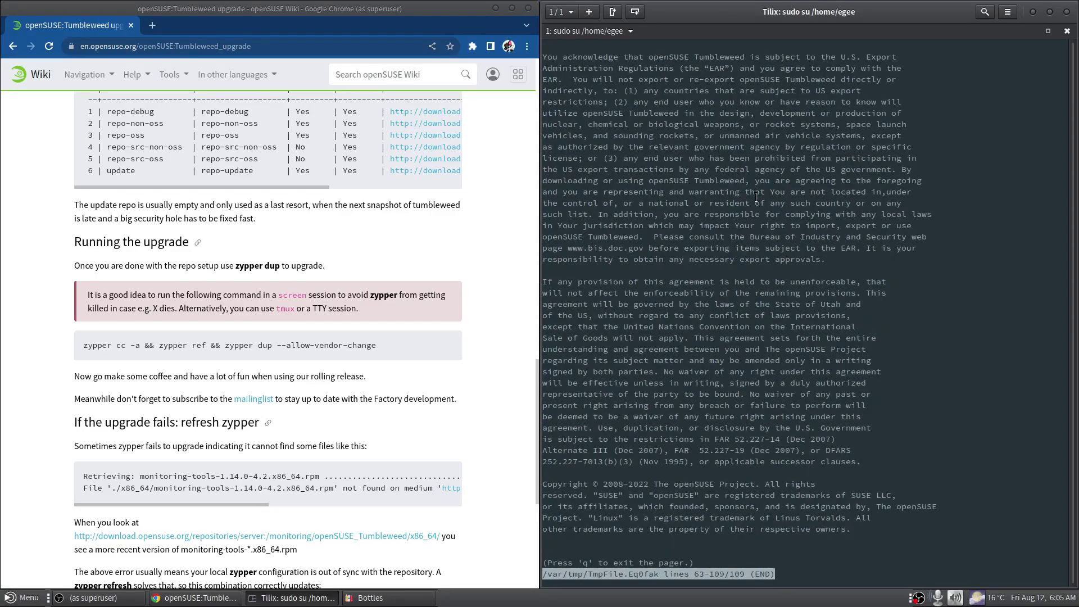
key("q")
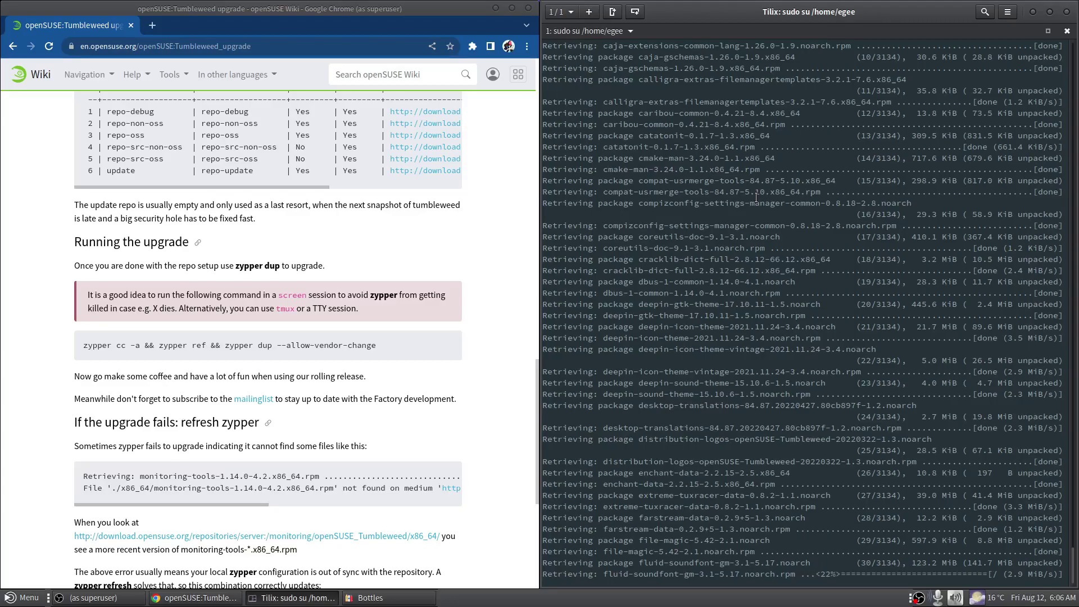
Maximize the Tilix window while zypper downloads and installs the packages
double_click(614, 23)
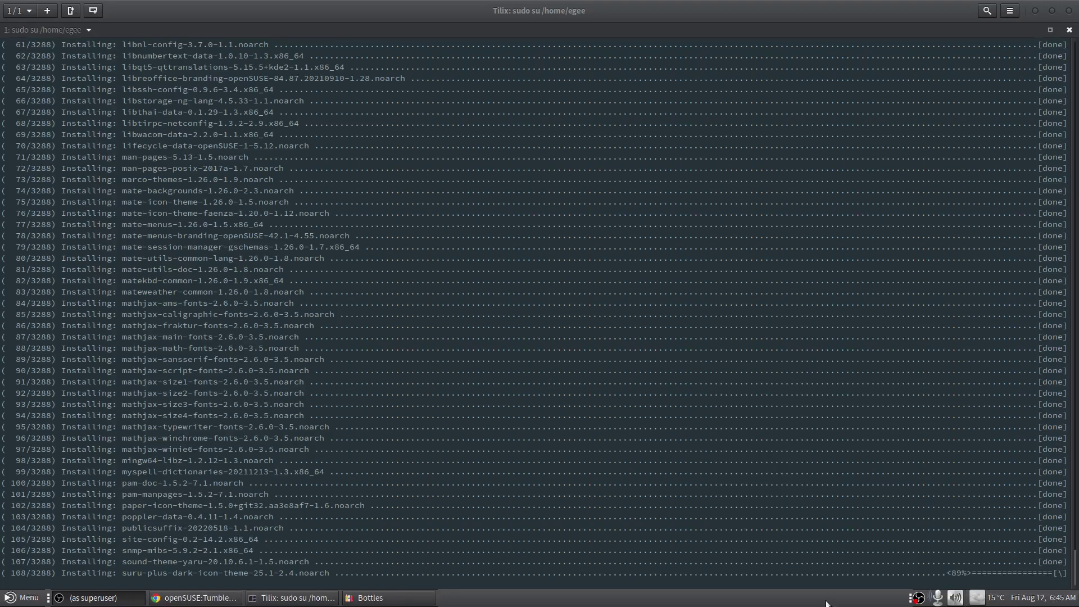
Minimize Tilix, Chrome and Bottles, then bring Tilix back with Alt+Tab
left_click(1036, 13)
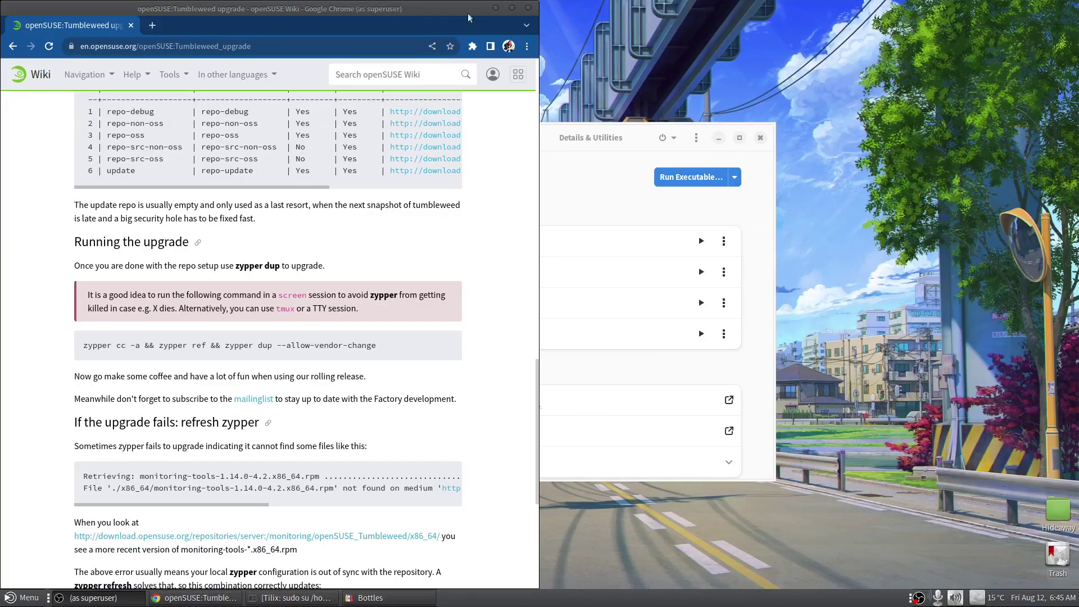
left_click(495, 8)
left_click(718, 137)
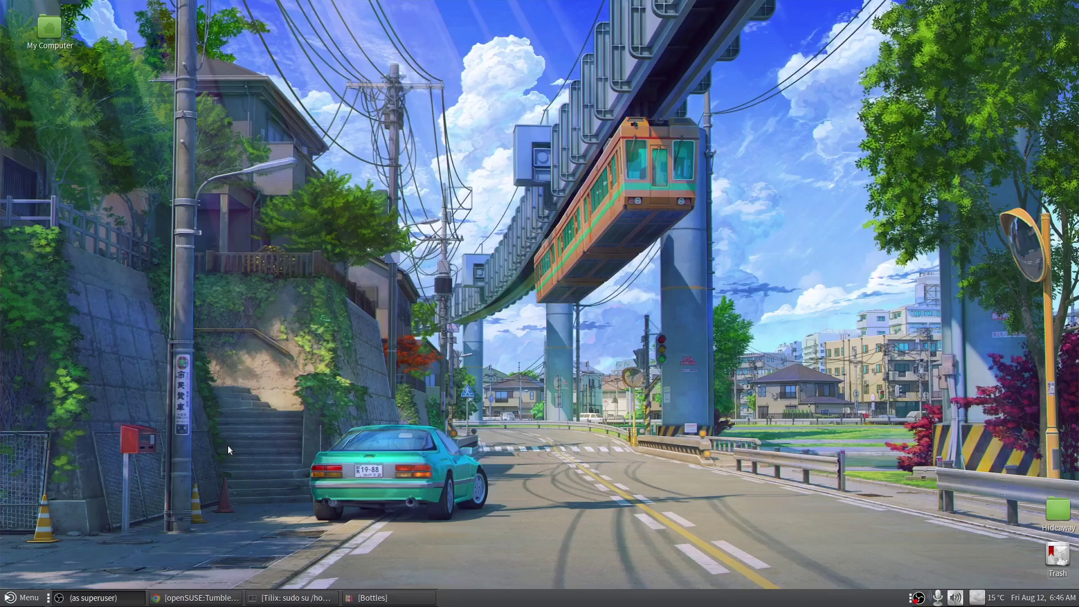
key("alt+Tab")
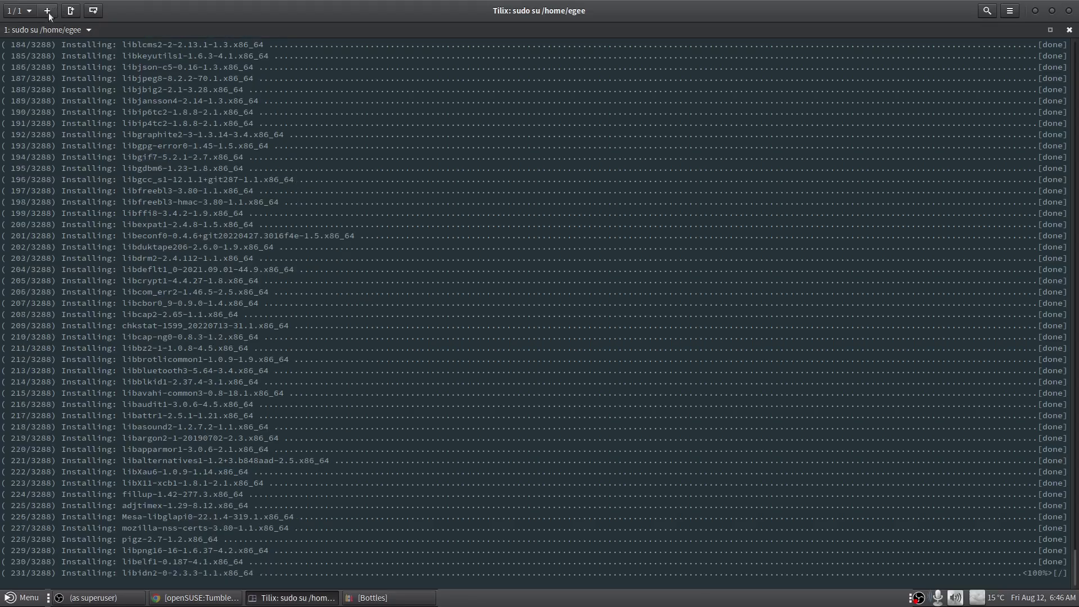
Open a new Tilix session, run neofetch, and enlarge the font with Ctrl++
left_click(48, 11)
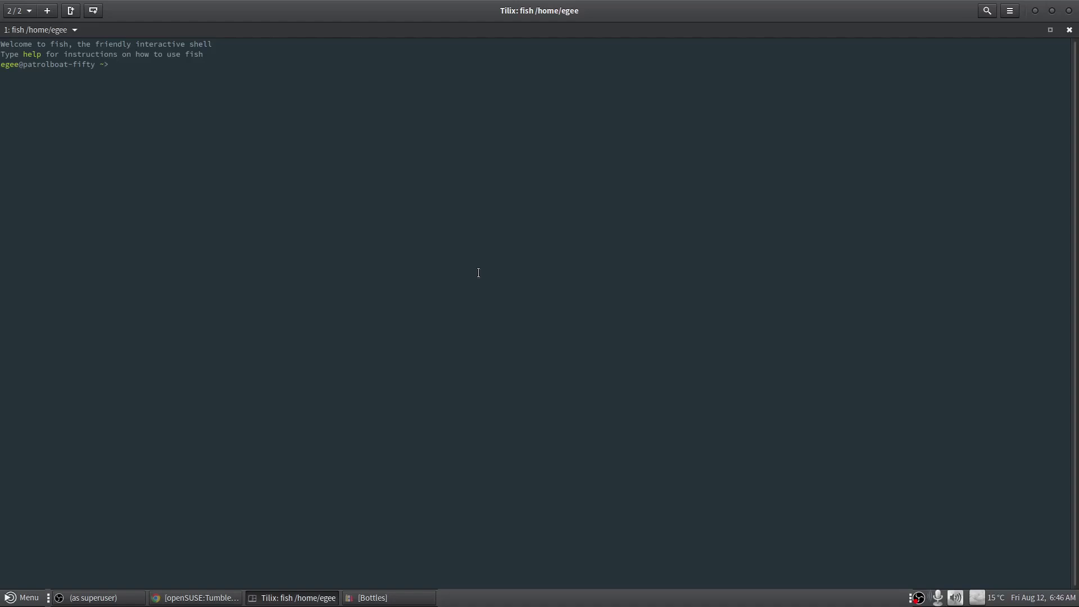
type("ls")
key("BackSpace")
key("BackSpace")
type("neof")
key("BackSpace")
key("BackSpace")
key("BackSpace")
key("BackSpace")
type("neo")
key("Right")
key("Return")
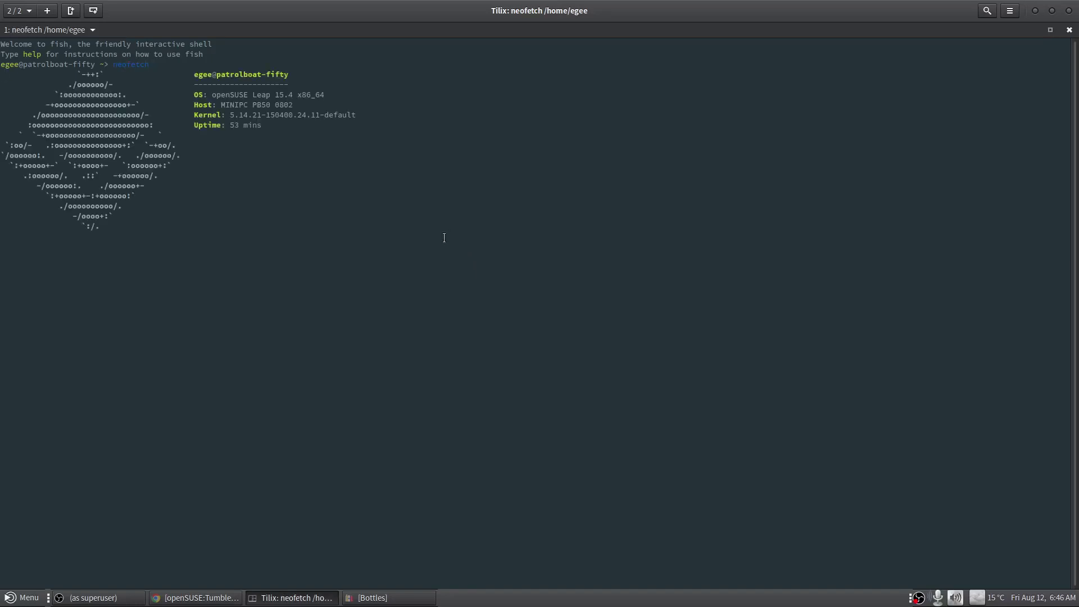
key("ctrl+plus")
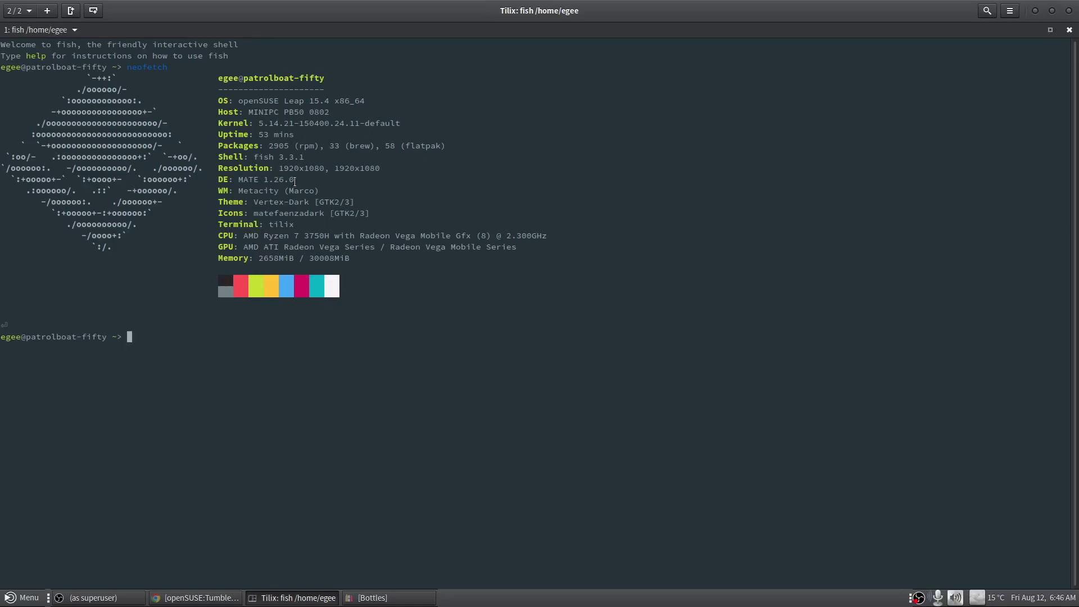
Highlight the MATE version and the 2905 rpm, brew and flatpak package counts
left_click_drag(298, 179, 241, 179)
left_click(291, 179)
mouse_move(283, 179)
left_mouse_down()
mouse_move(297, 177)
mouse_move(302, 159)
mouse_move(278, 161)
left_mouse_up()
left_click(300, 178)
double_click(307, 145)
double_click(278, 145)
double_click(362, 146)
double_click(422, 145)
left_click_drag(452, 145, 267, 146)
left_click(448, 141)
Highlight the Vertex-Dark theme and matefaenzadark icon theme names
left_click_drag(253, 201, 315, 208)
double_click(272, 213)
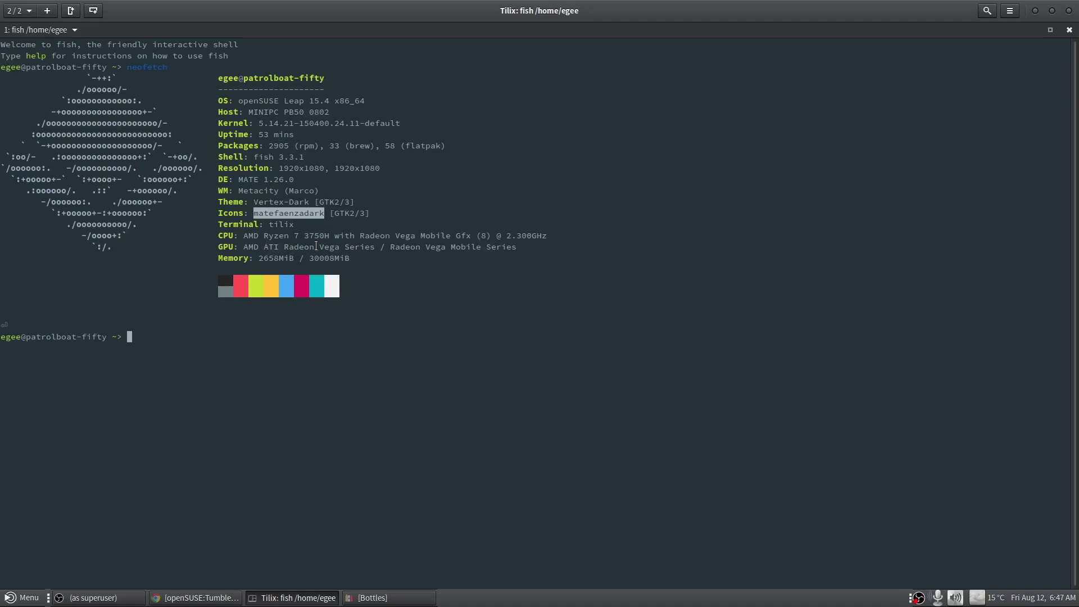
left_click(532, 247)
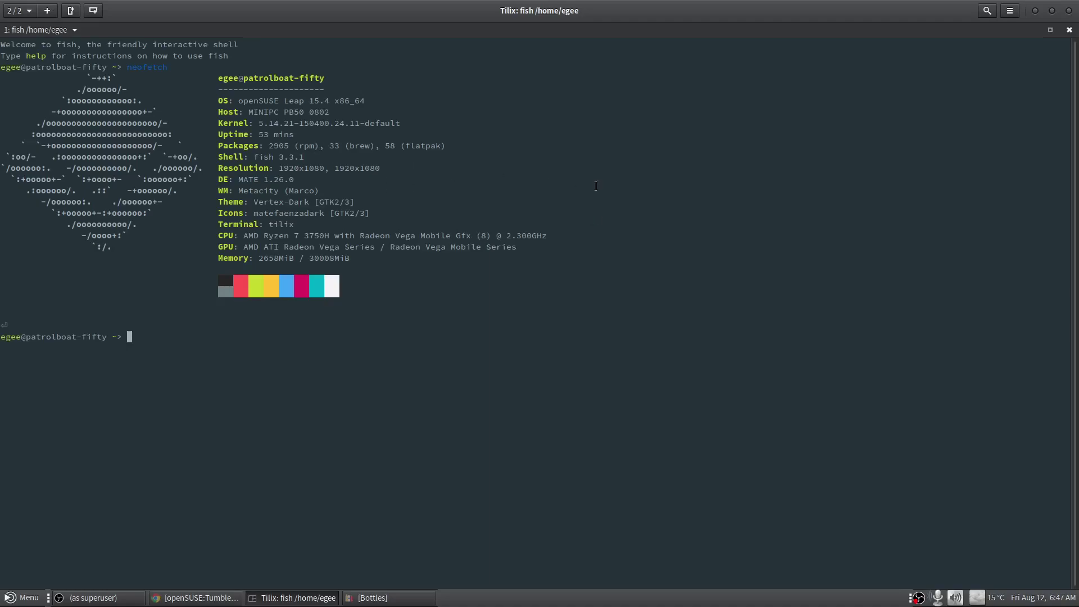
Run glxinfo to query the OpenGL information
type("gl")
key("Right")
key("Return")
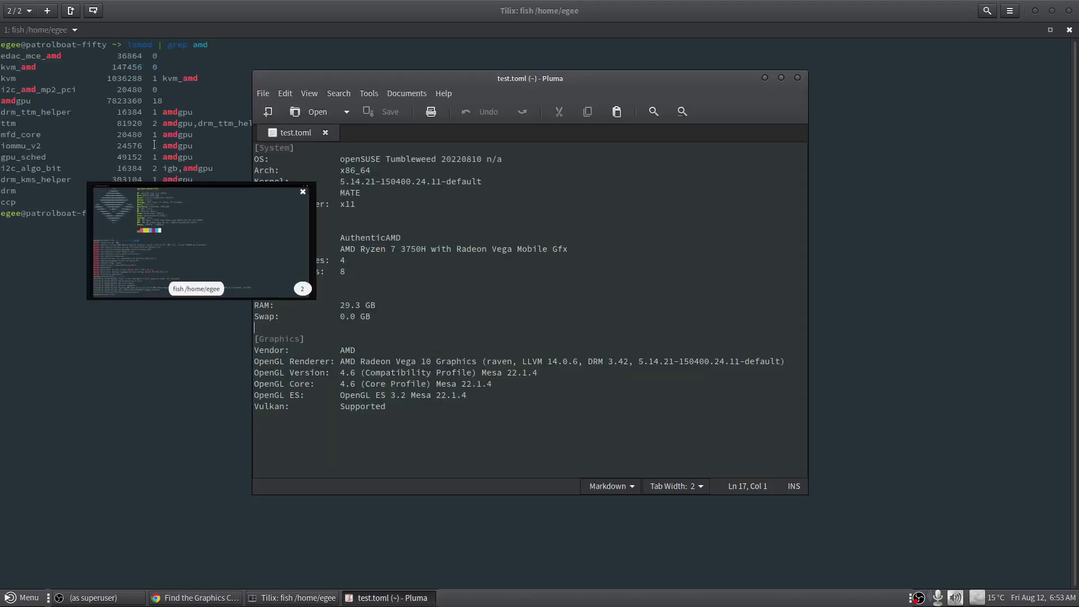
Highlight amdgpu in the terminal, then switch between the root upgrade session and the lsmod session
left_click(154, 144)
double_click(174, 112)
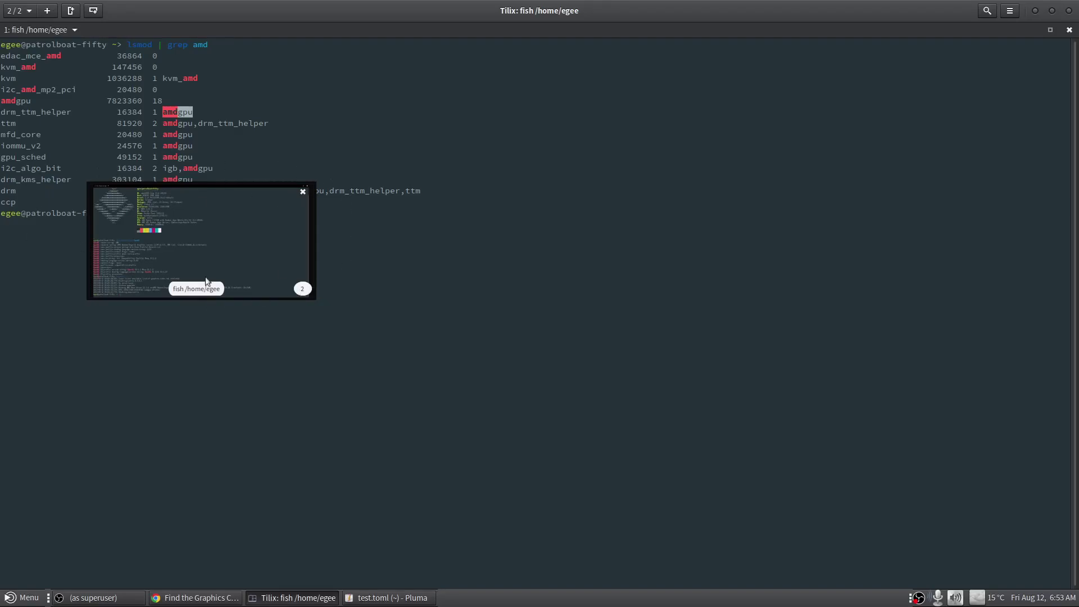
left_click(18, 11)
left_click(120, 71)
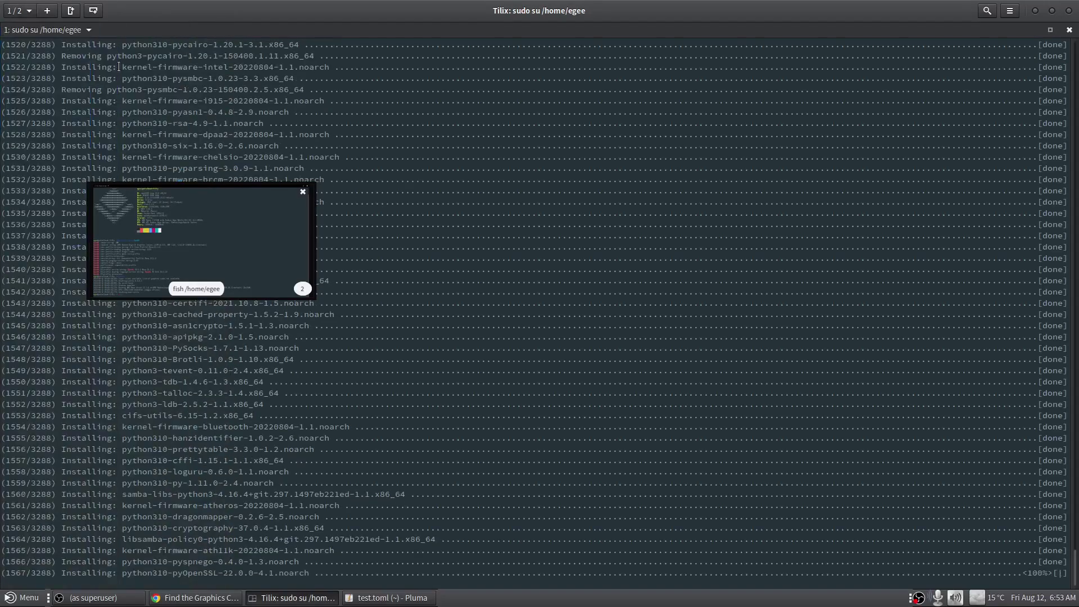
left_click(19, 10)
left_click(65, 211)
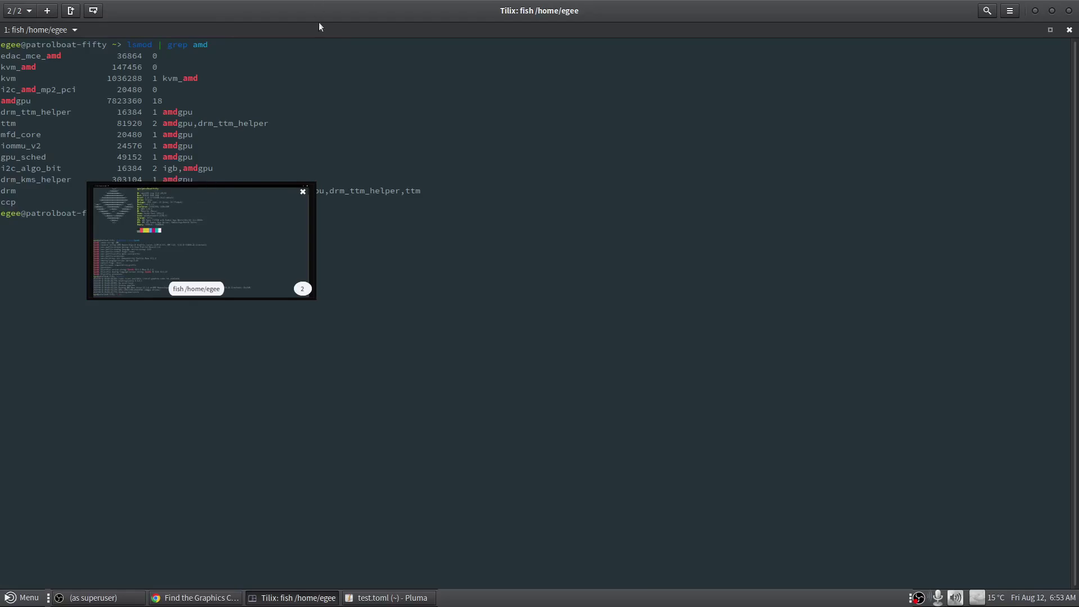
Shrink the terminal to the right and scroll up through the Chrome article
left_click_drag(319, 20, 450, 112)
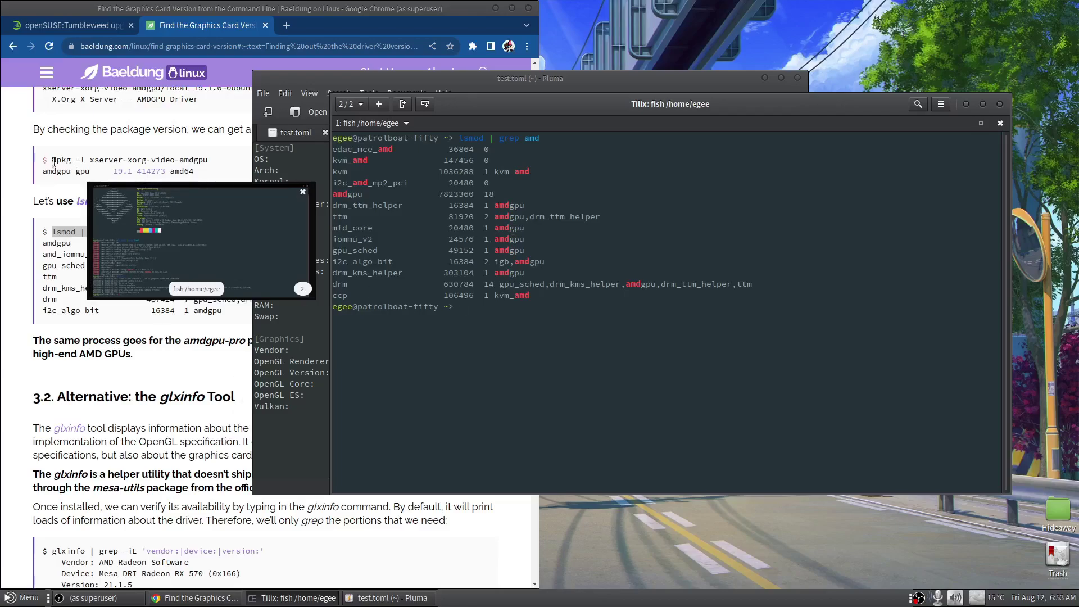
scroll(46, 162, "up", 5)
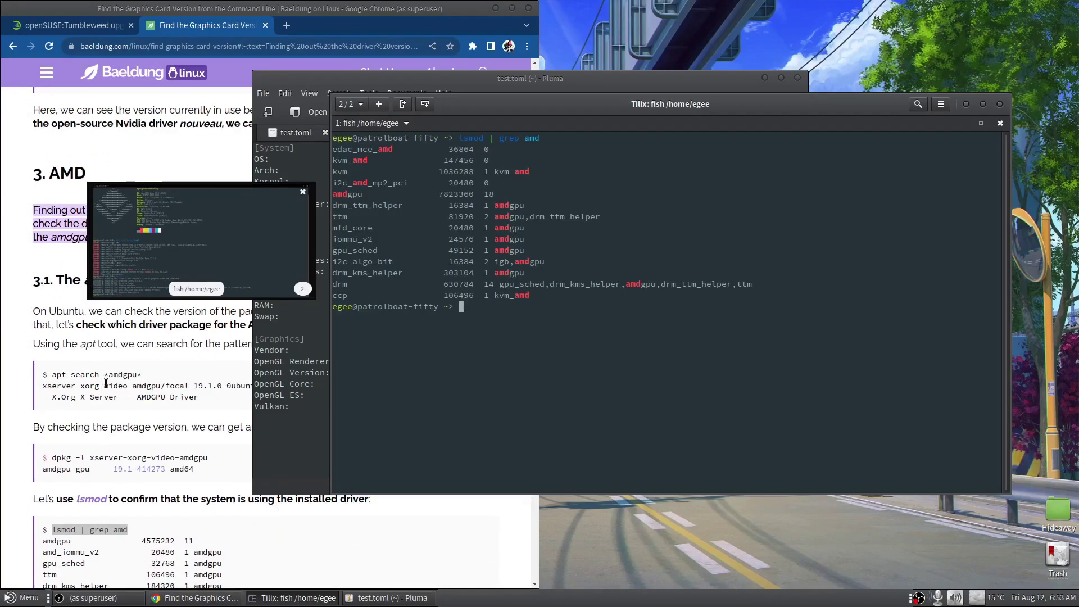
left_click(112, 169)
scroll(217, 377, "up", 3)
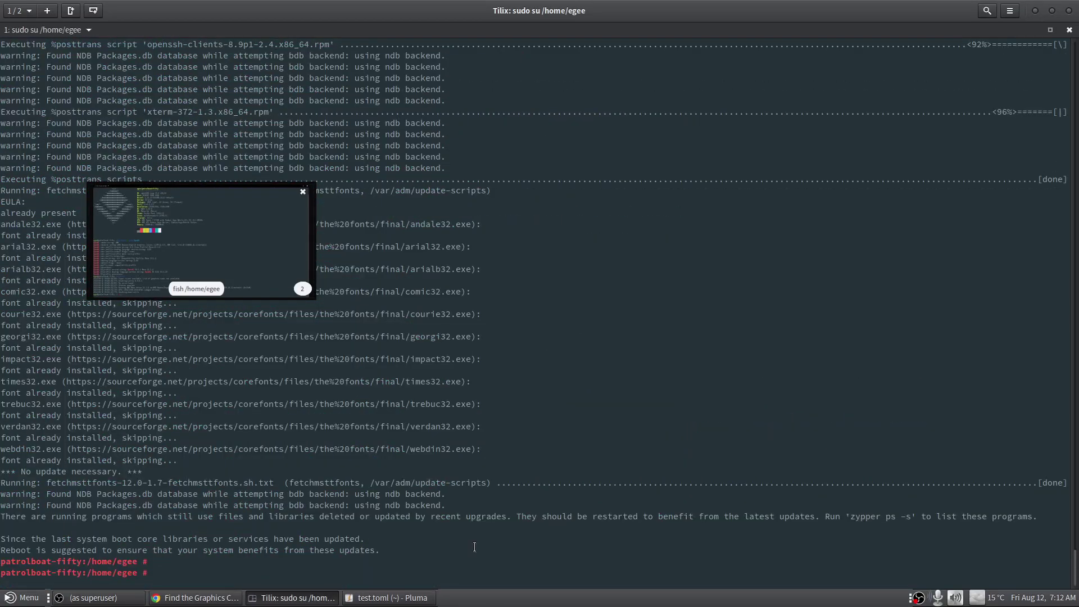
Enter reboot at the root prompt without running it yet
type("reboot")
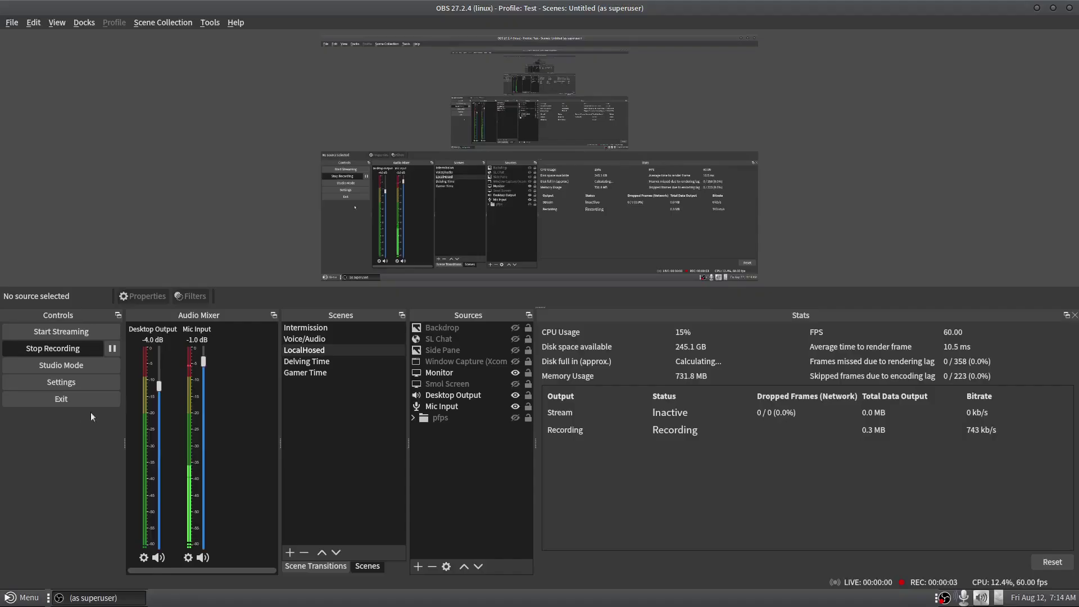
Disable the OBS preview and hide the OBS window with Ctrl+Alt+Left
right_click(427, 164)
left_click(475, 178)
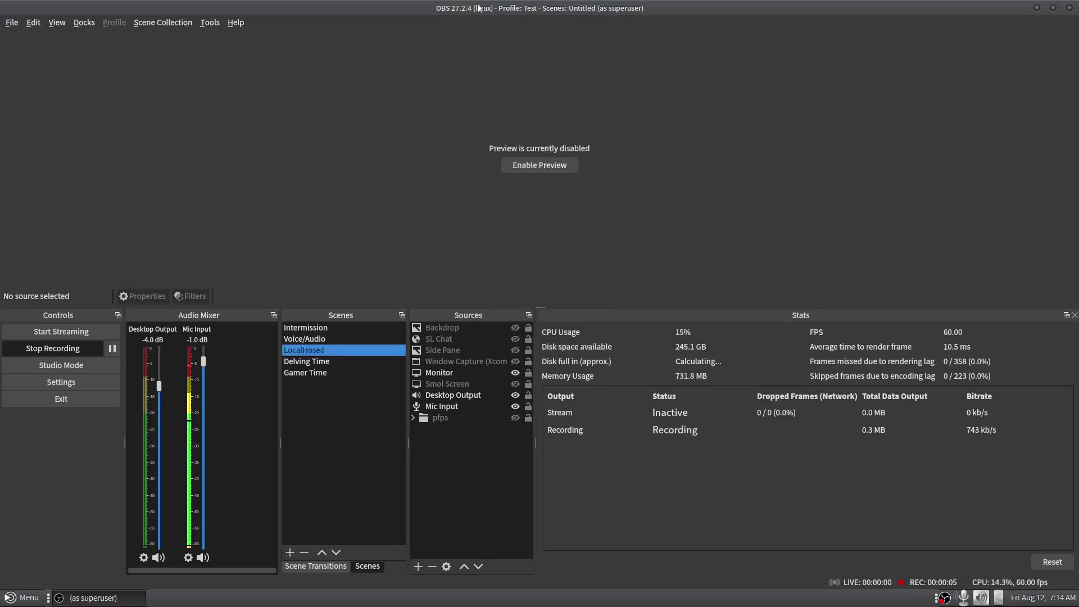
key("ctrl+alt+Left")
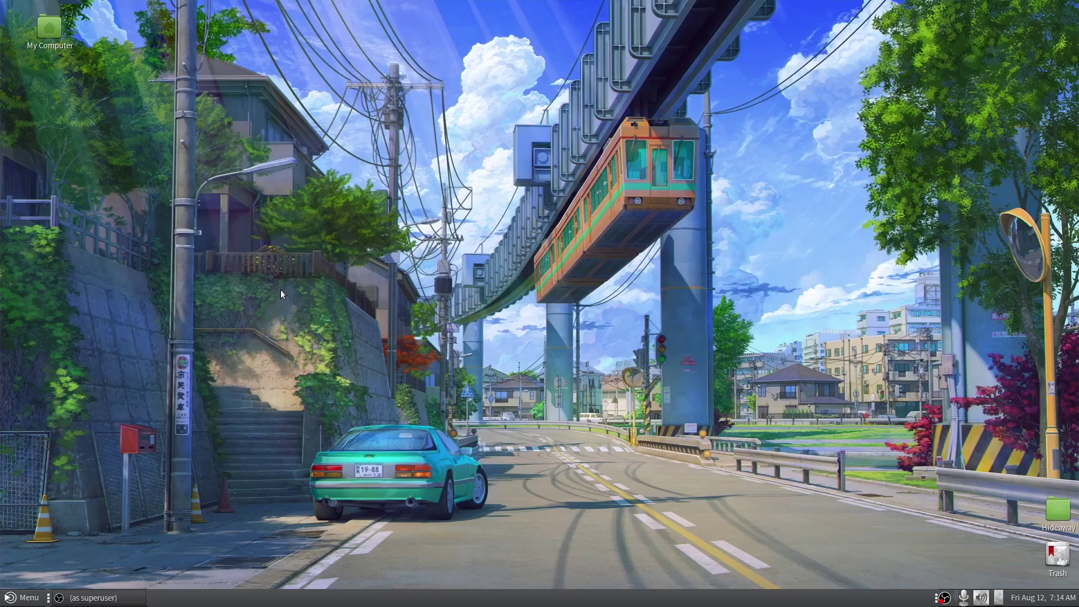
Launch MATE Terminal from the menu, enlarge it, and run neofetch
key("super")
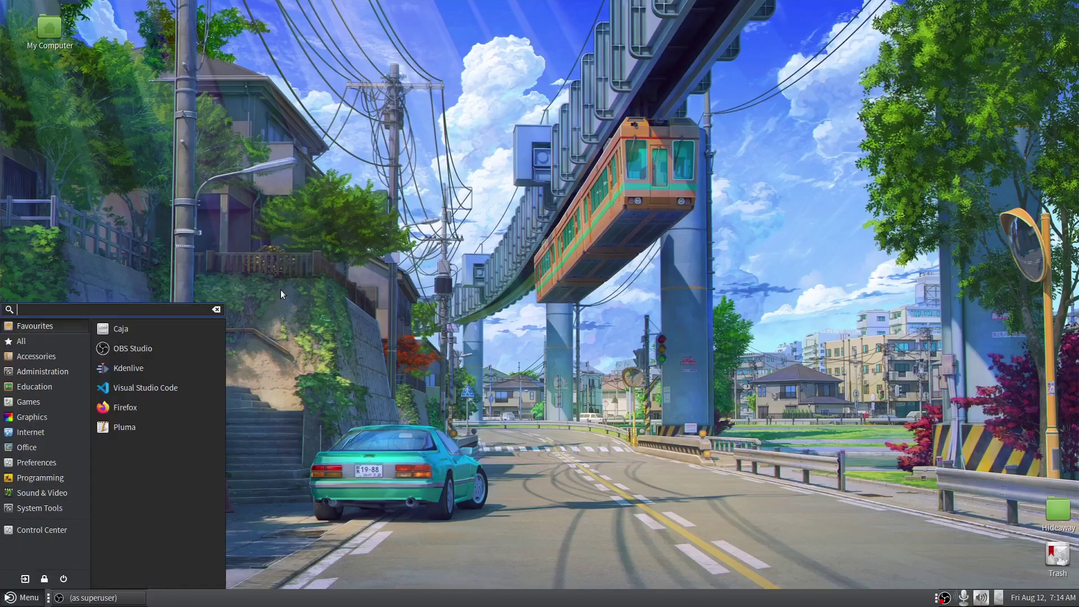
type("term")
key("Return")
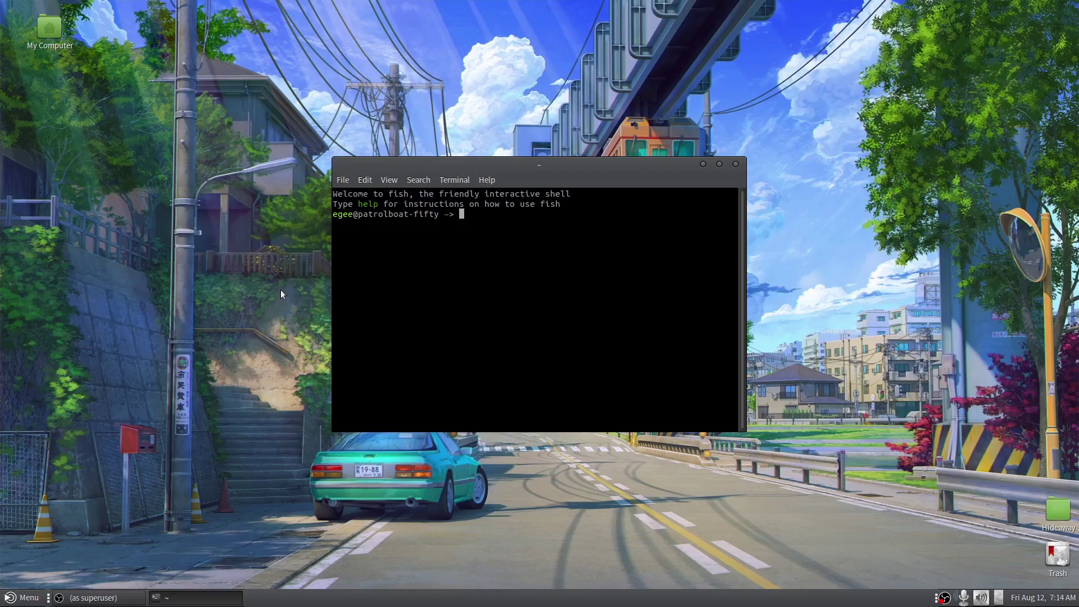
type("neofetch")
key("Return")
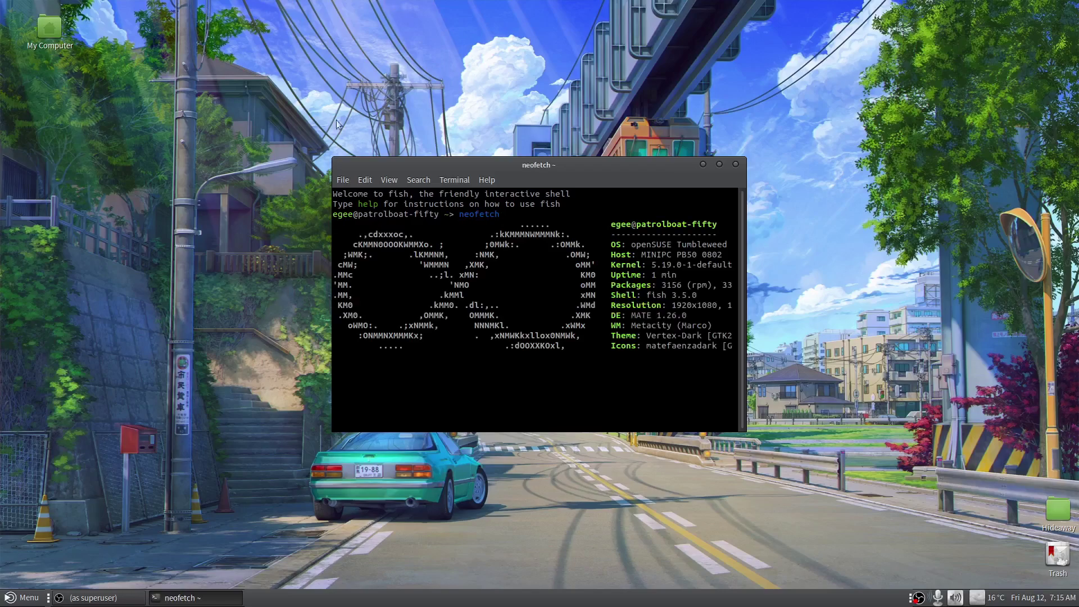
left_click_drag(337, 161, 251, 96)
type("neofetch")
key("Return")
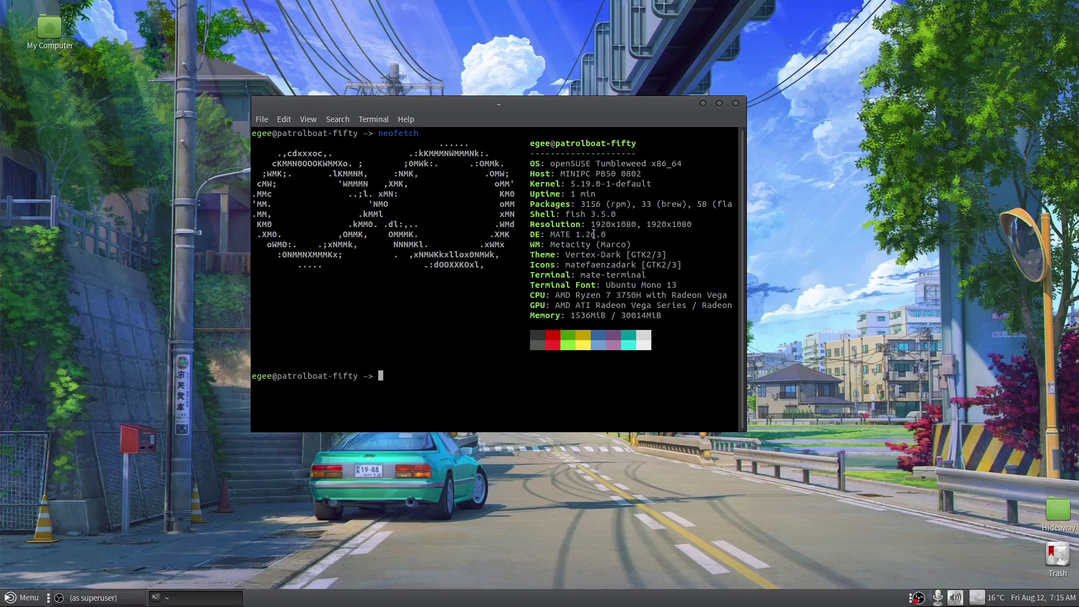
Check the About MATE Terminal dialog for version 1.26.0, then close it
left_click(405, 119)
left_click(430, 159)
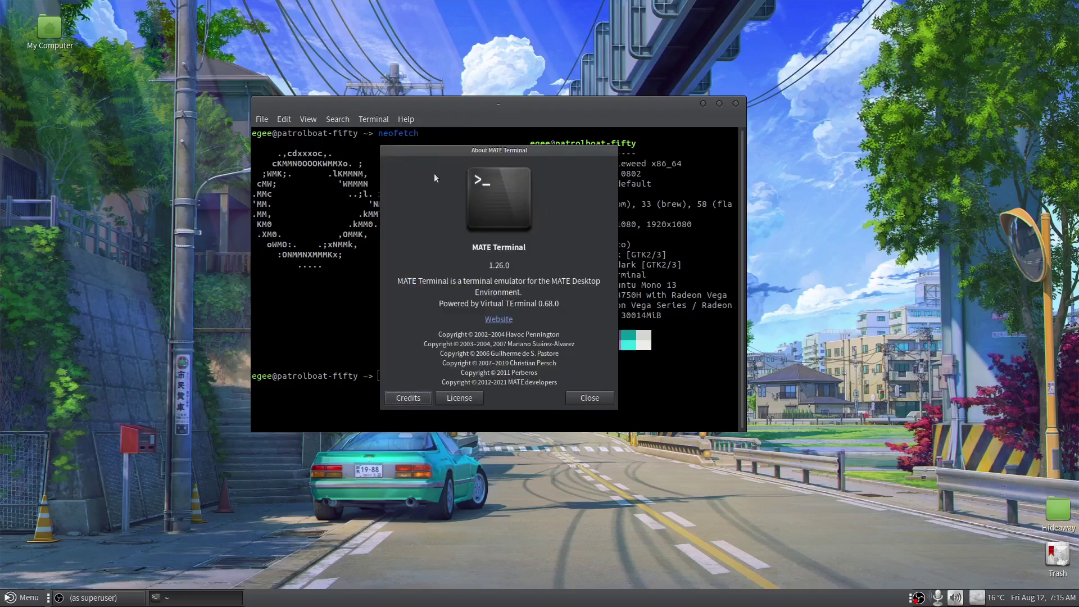
left_click_drag(509, 266, 454, 265)
left_click(594, 397)
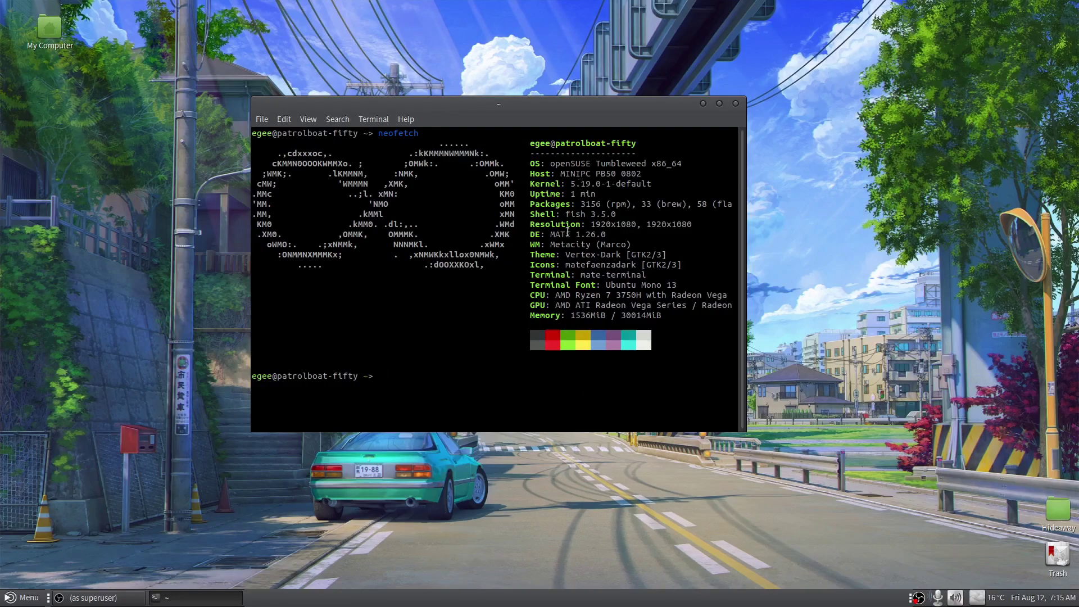
Run lsmod | grep amd to confirm amdgpu is loaded, then launch lutris
type("neofetch")
key("Up")
key("Return")
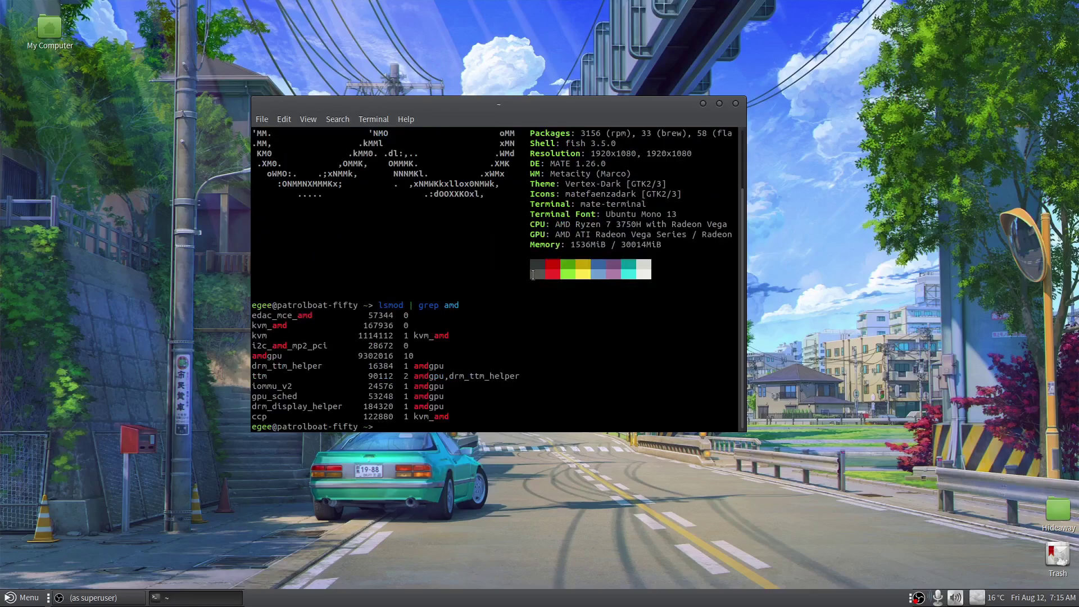
type("lutris")
key("Return")
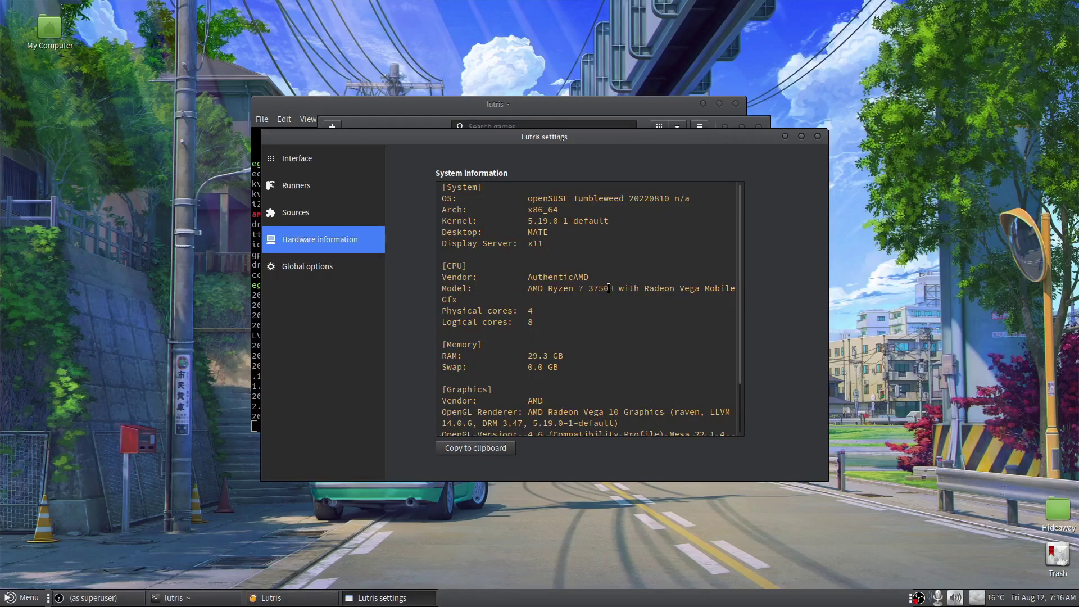
Copy Lutris's hardware information to the clipboard and close the stray Pluma window
left_click(20, 597)
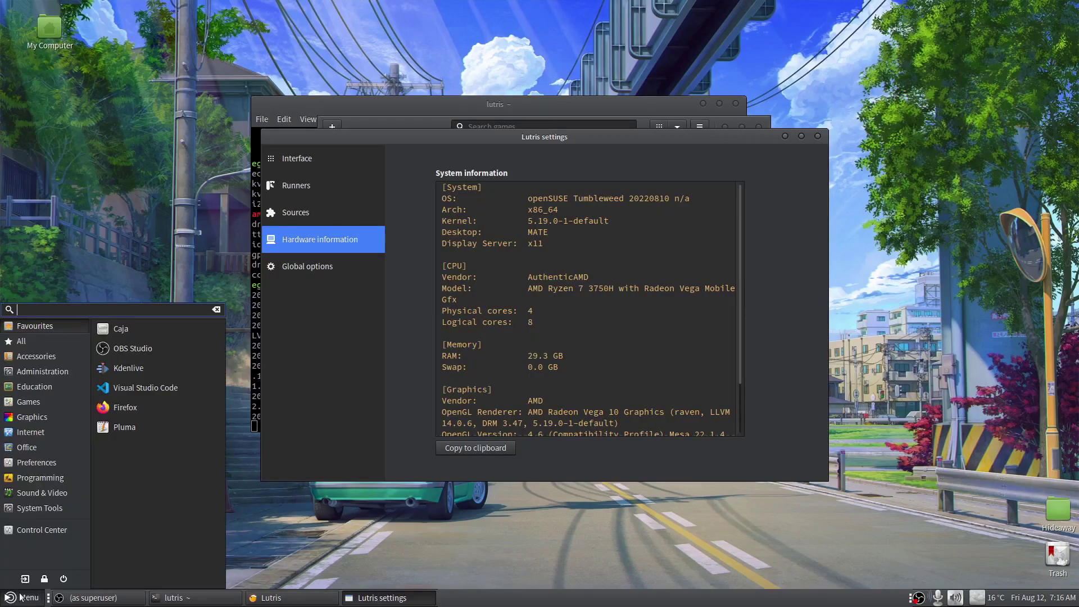
left_click(134, 447)
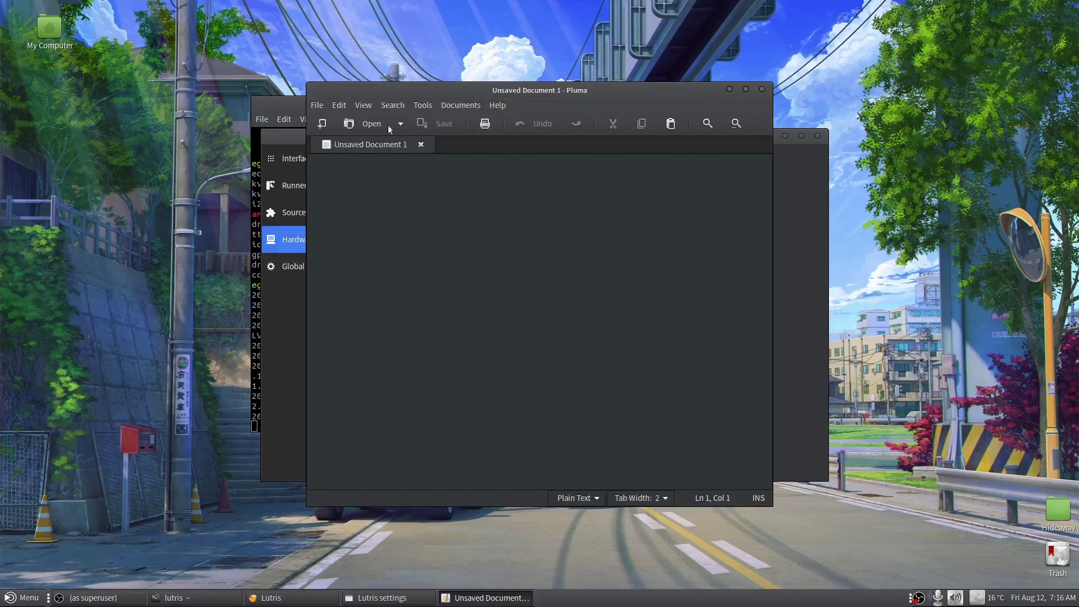
left_click_drag(447, 94, 261, 52)
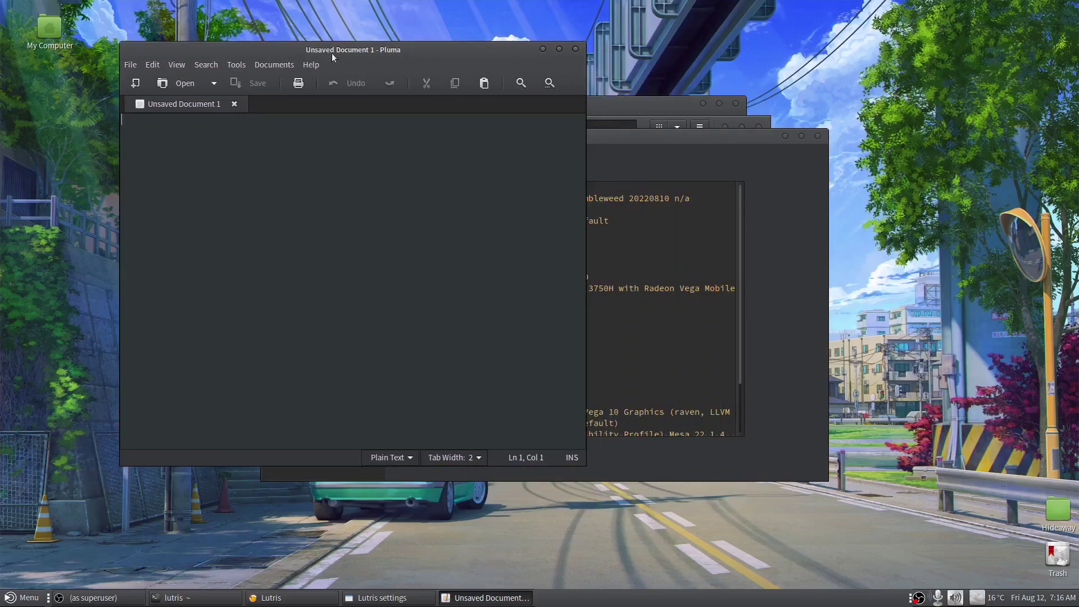
left_click(616, 353)
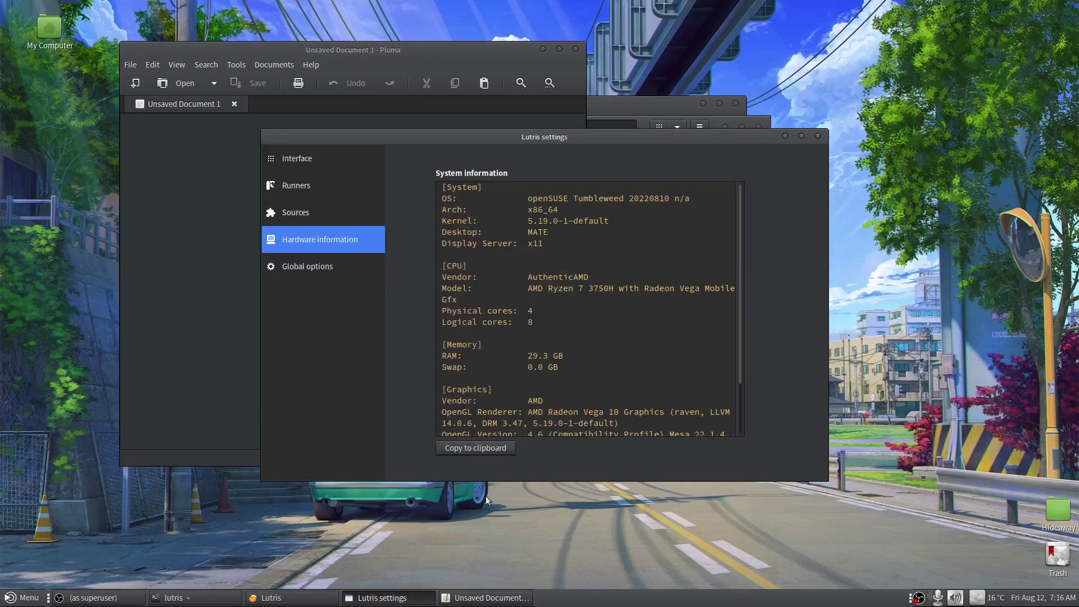
left_click(480, 448)
key("alt+Tab")
key("ctrl+q")
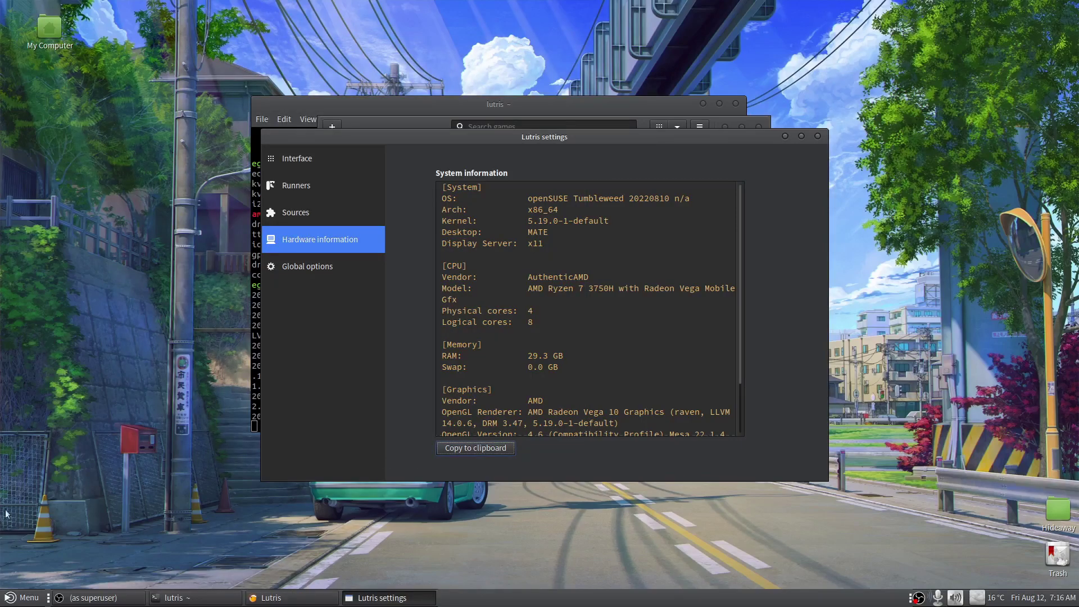
Launch KWrite by searching 'kwr' in the application menu
left_click(25, 600)
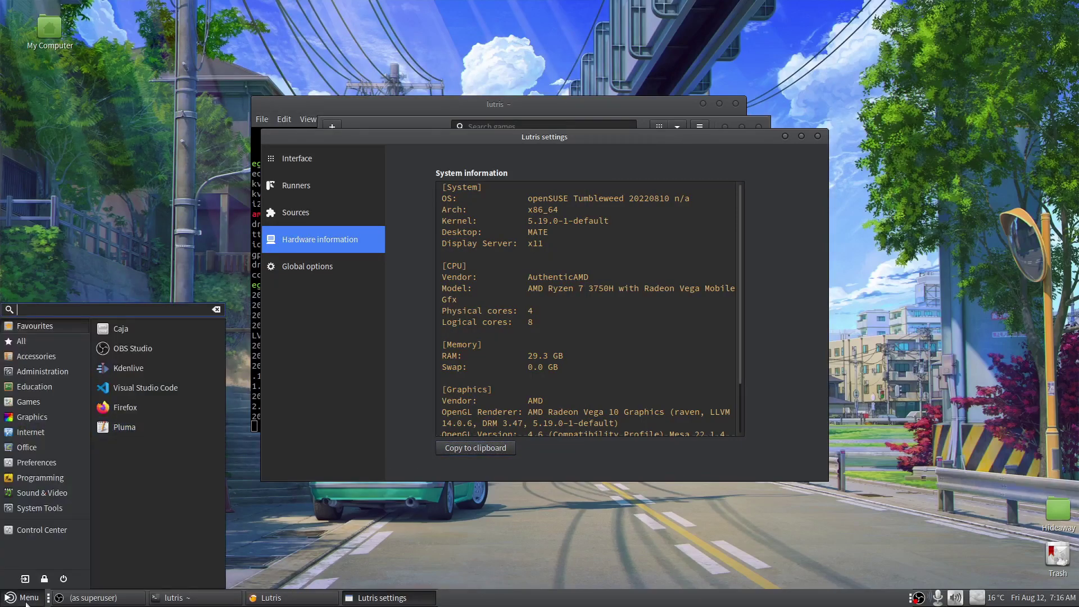
type("kate")
key("BackSpace")
key("BackSpace")
key("BackSpace")
type("wr")
key("Return")
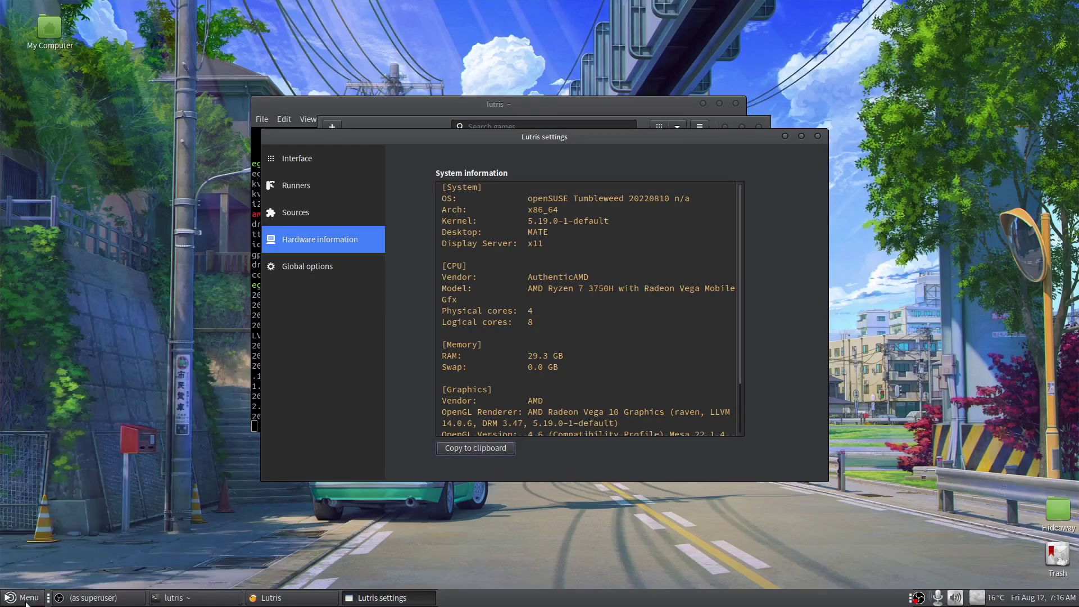
Paste the hardware information into KWrite, un-maximize it, and set Markdown highlighting
key("ctrl+v")
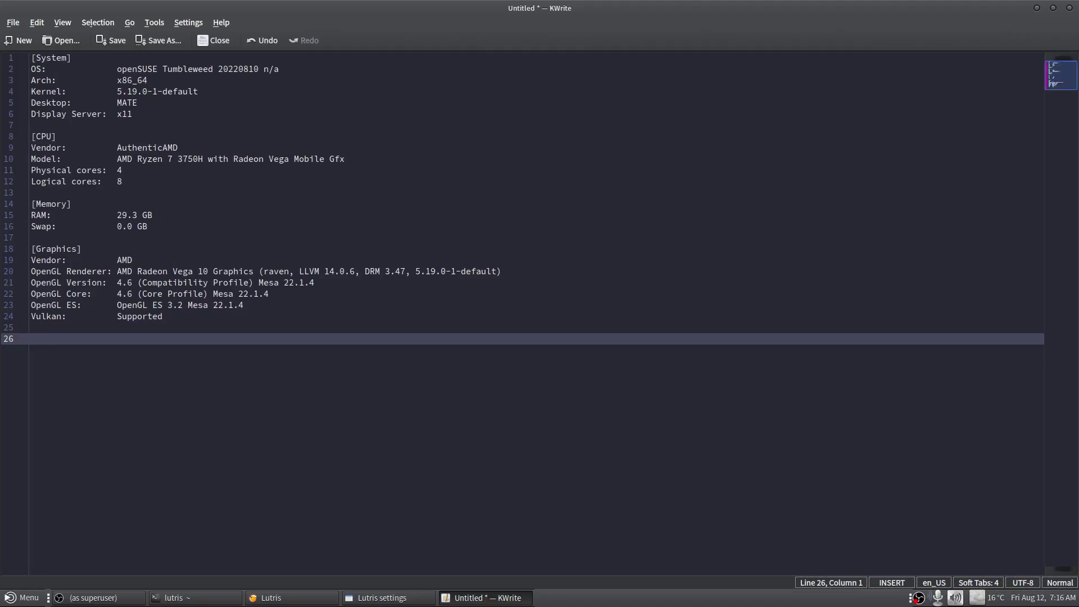
left_click_drag(383, 10, 507, 61)
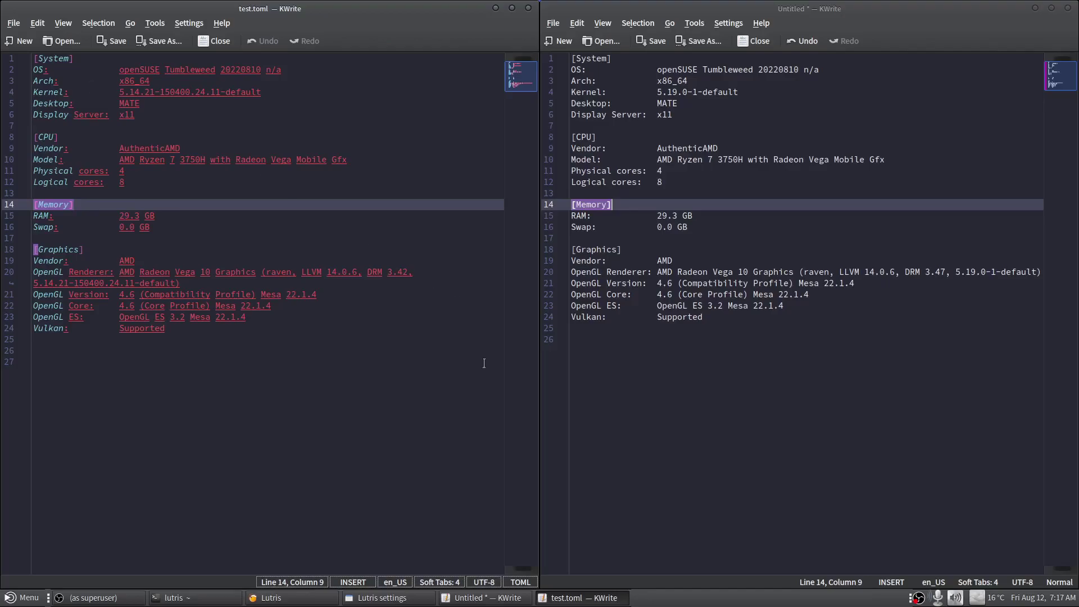
left_click(514, 582)
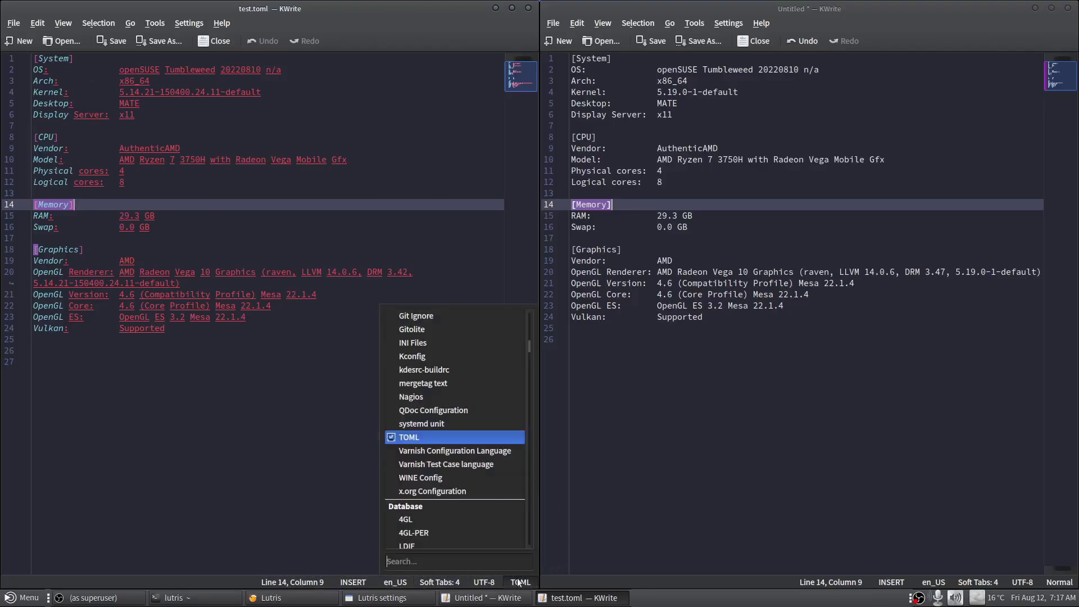
scroll(446, 367, "up", 5)
left_click(426, 416)
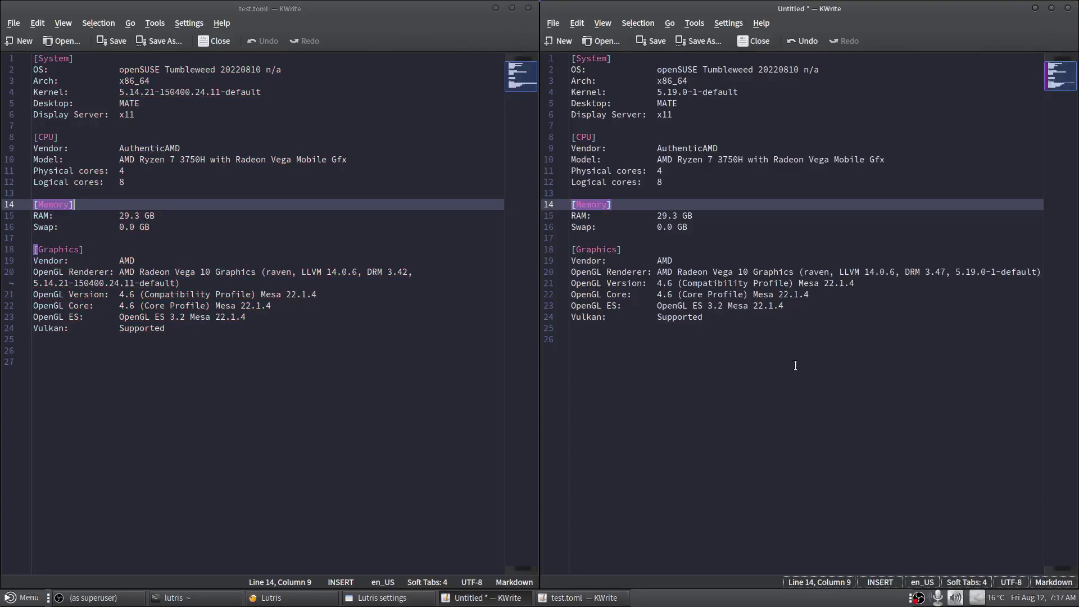
key("Down")
key("End")
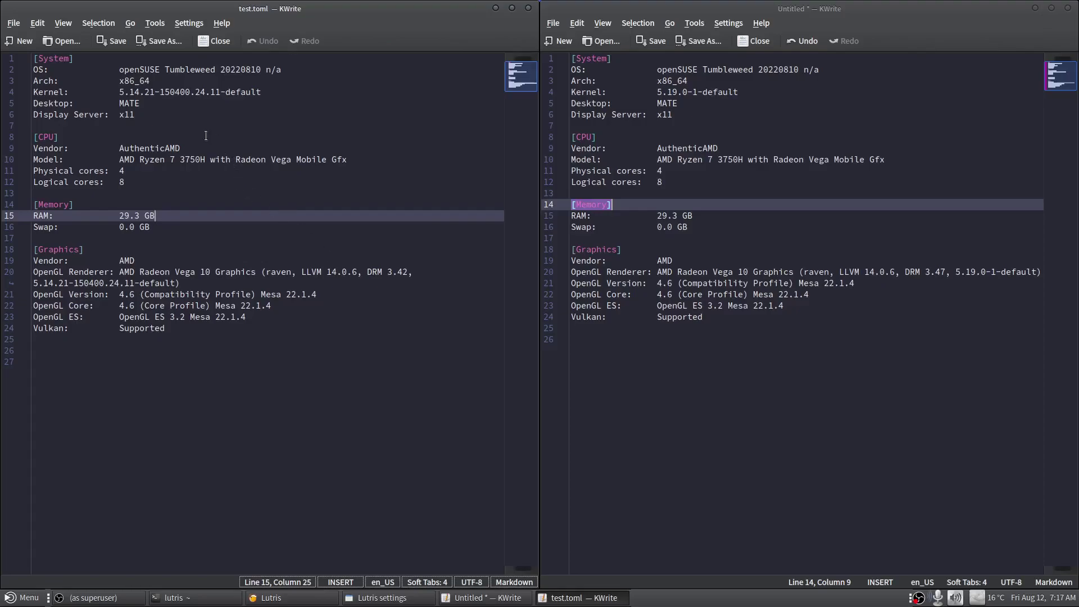
Compare the OS, Kernel, Display Server and OpenGL lines across both spec listings
left_click(285, 68)
left_click(856, 66)
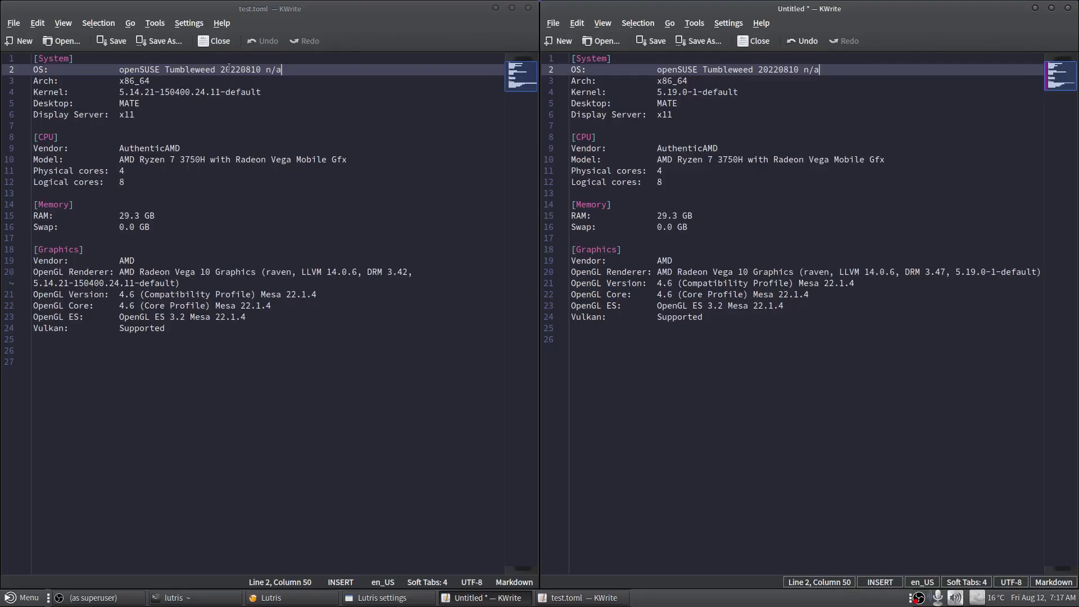
left_click(287, 92)
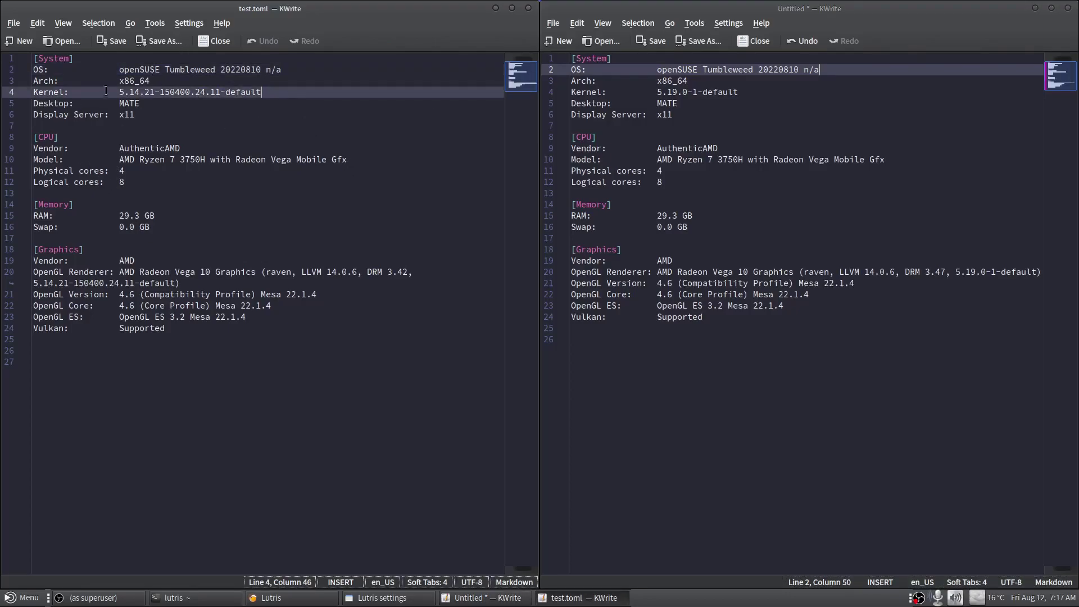
left_click(772, 89)
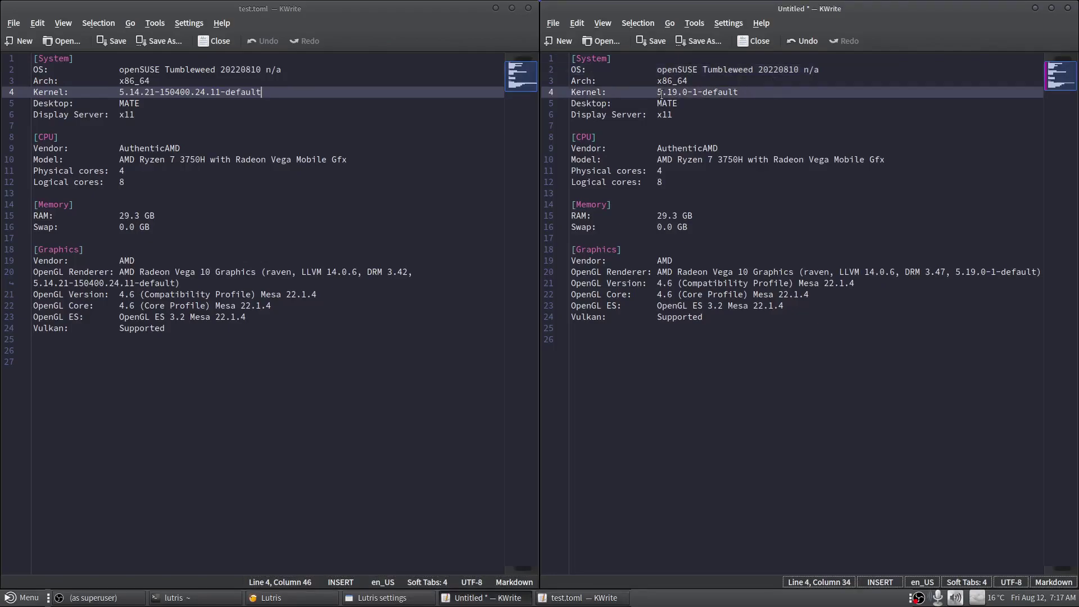
left_click(171, 107)
left_click(162, 116)
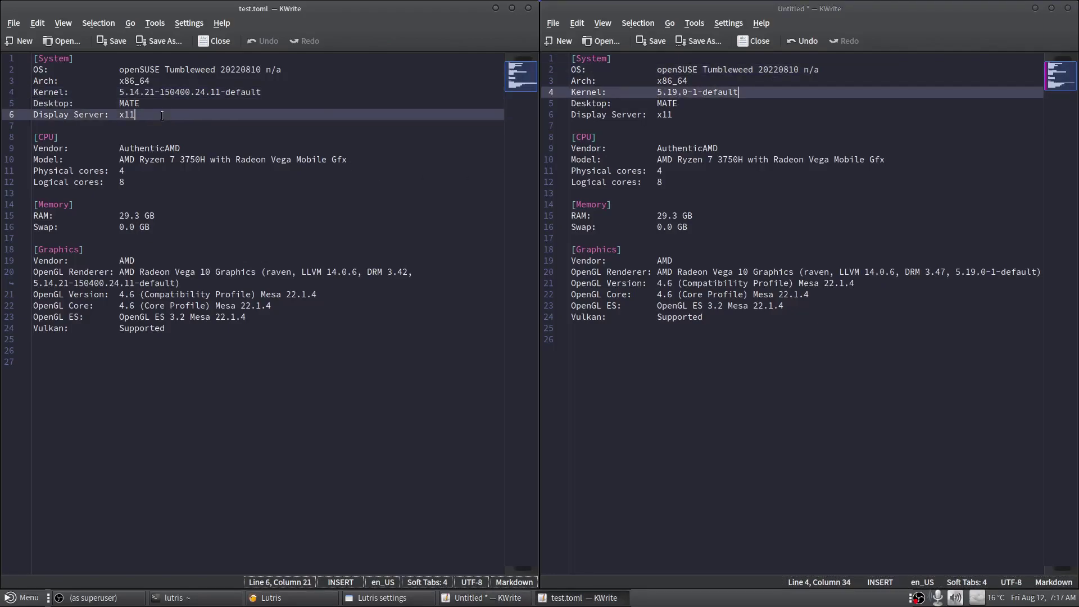
left_click(673, 114)
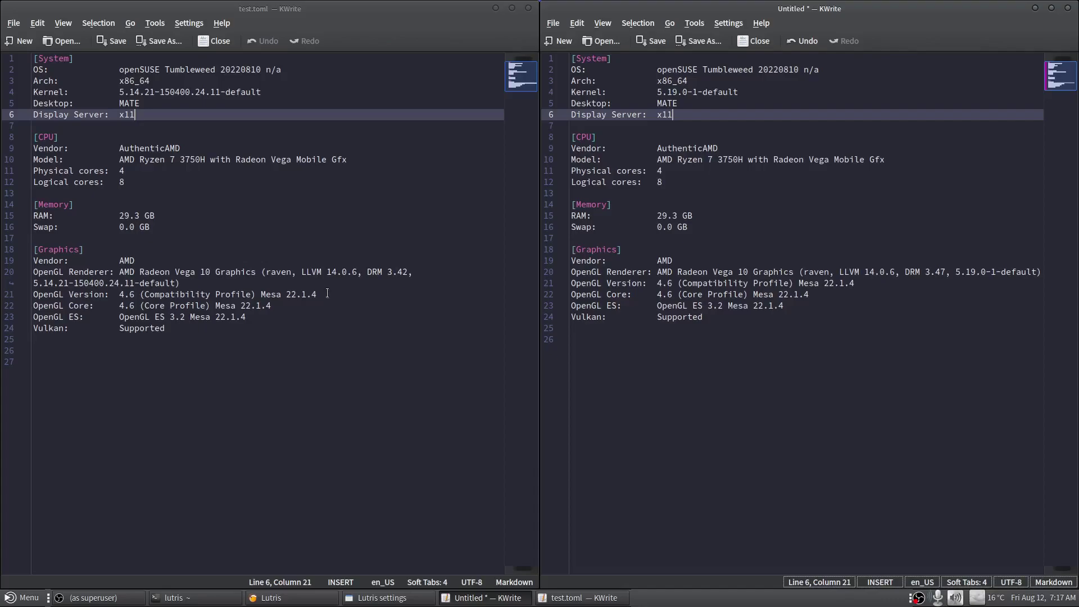
left_click(328, 293)
left_click(840, 293)
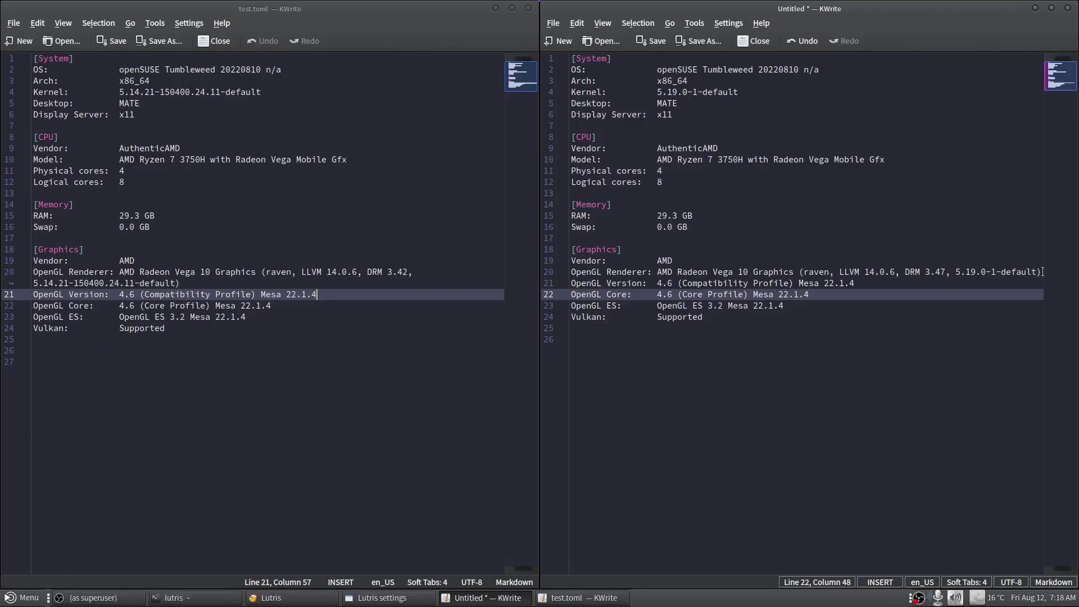
Select the kernel version strings in the old and new renderer lines
left_click_drag(799, 272, 1042, 272)
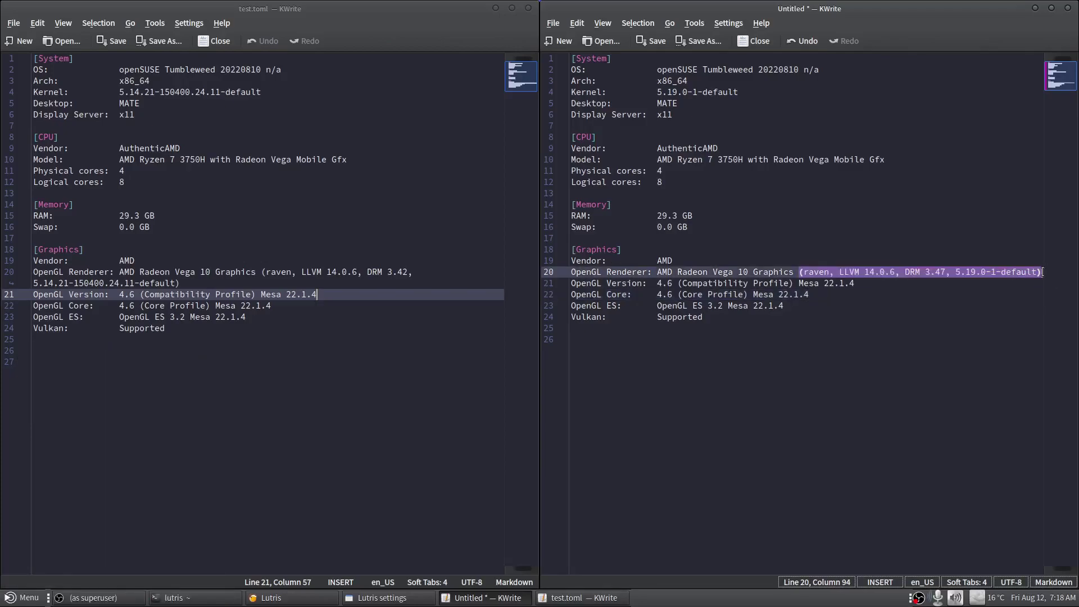
left_click(607, 272)
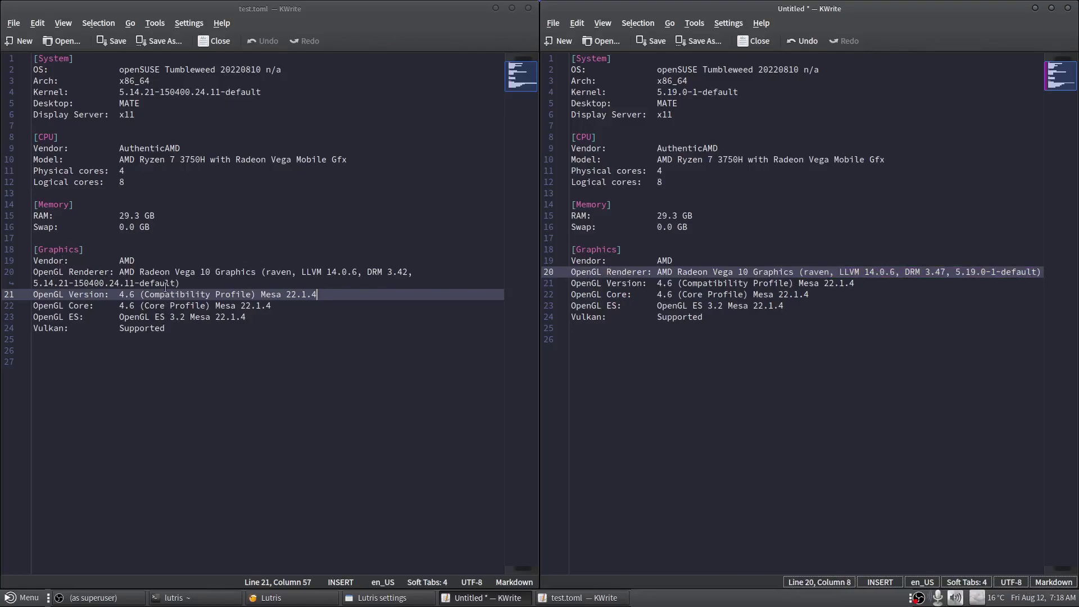
left_click_drag(181, 282, 31, 283)
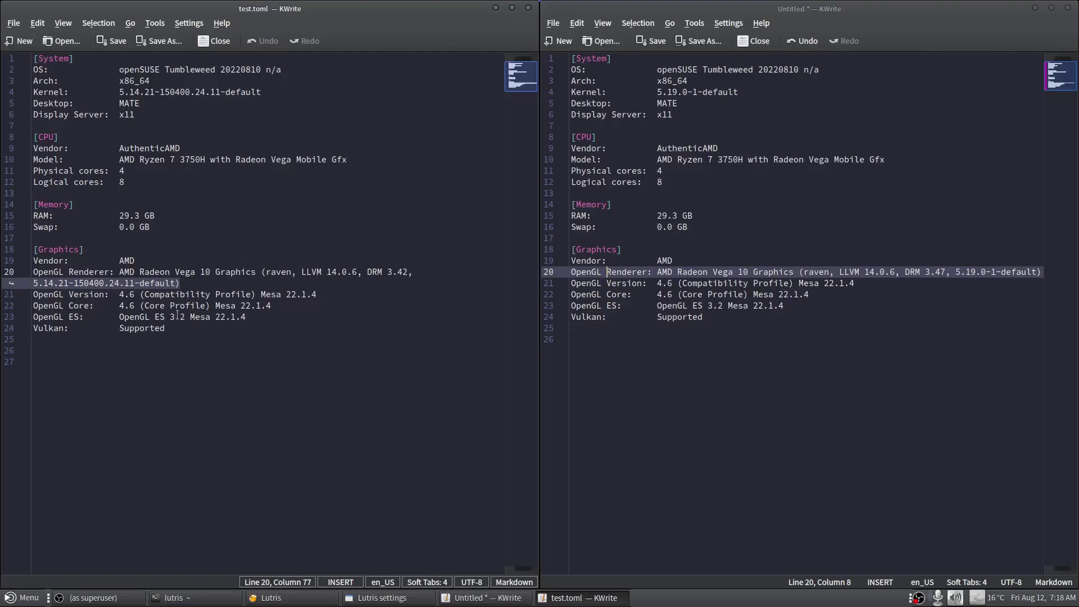
left_click(166, 282)
left_click_drag(175, 283, 23, 284)
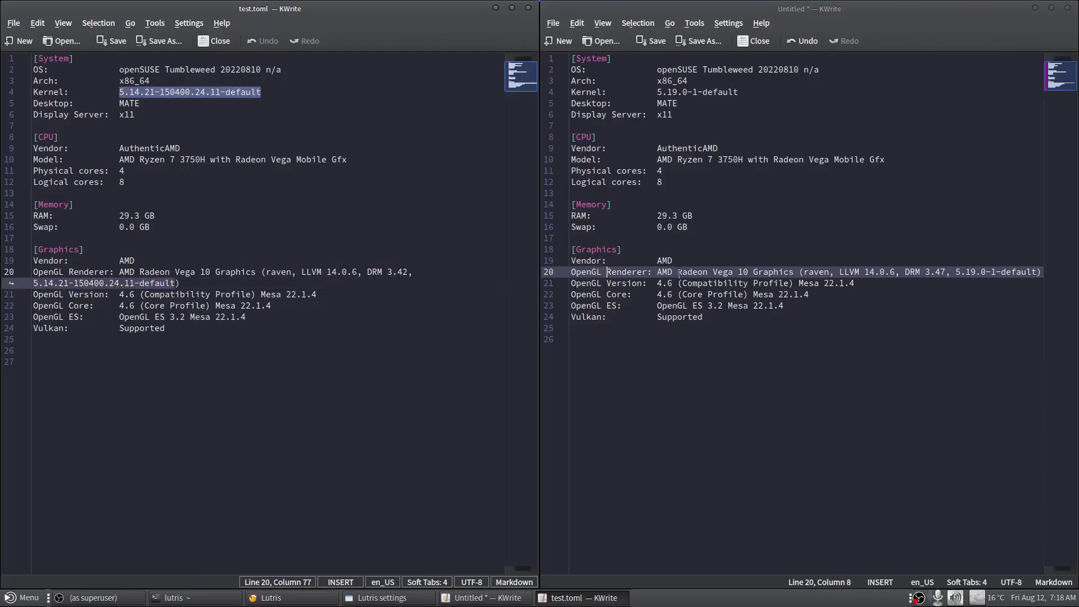
left_click(955, 271)
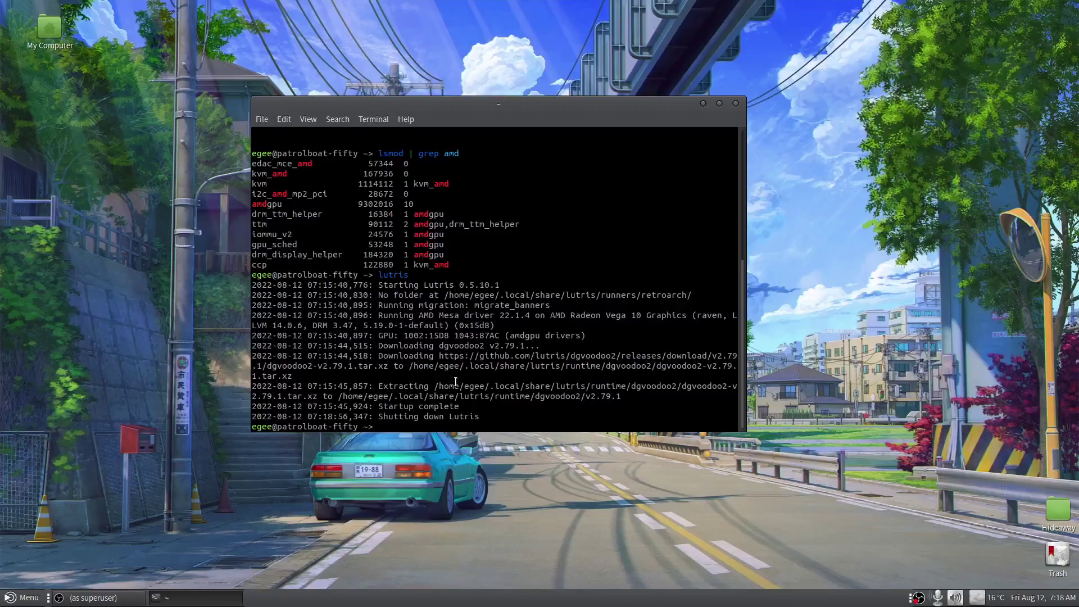
Become root with sudo su and run zypper dup, which reports nothing to do
type("sudo su")
key("Return")
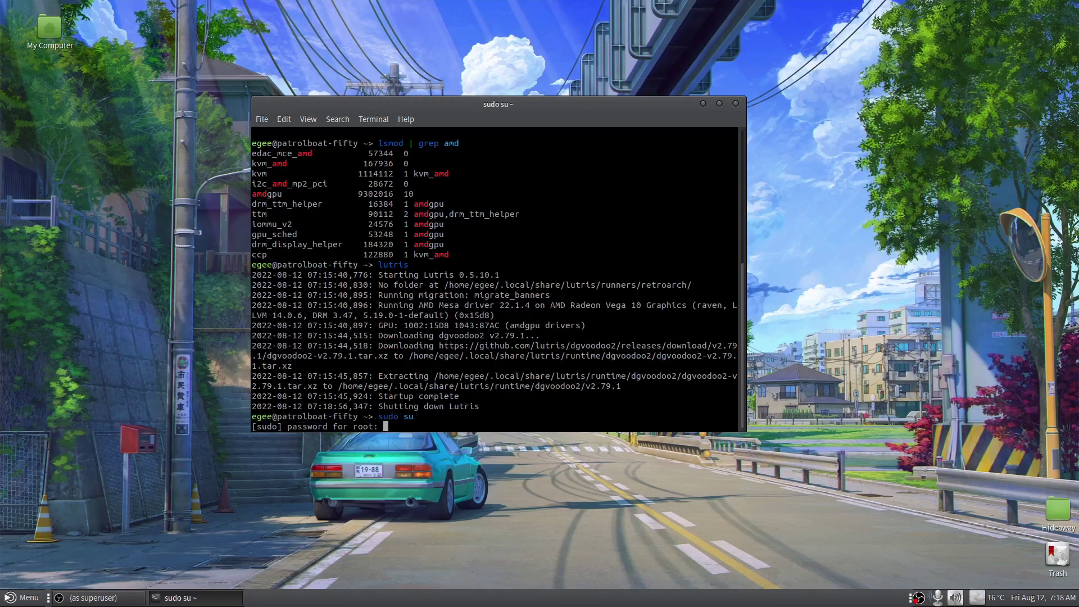
key("Return")
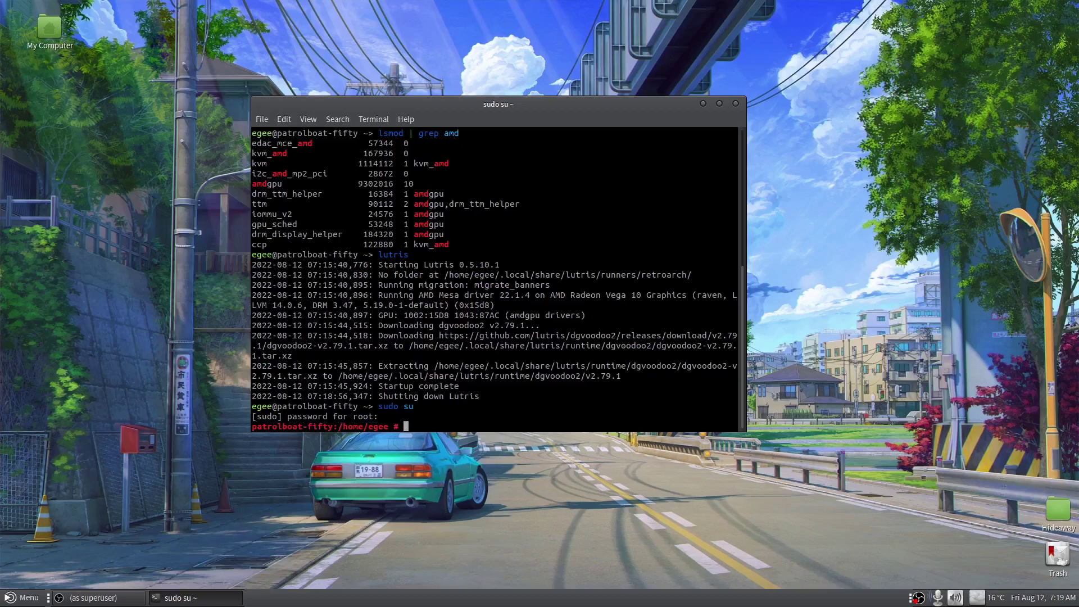
type("zypper dup")
key("Return")
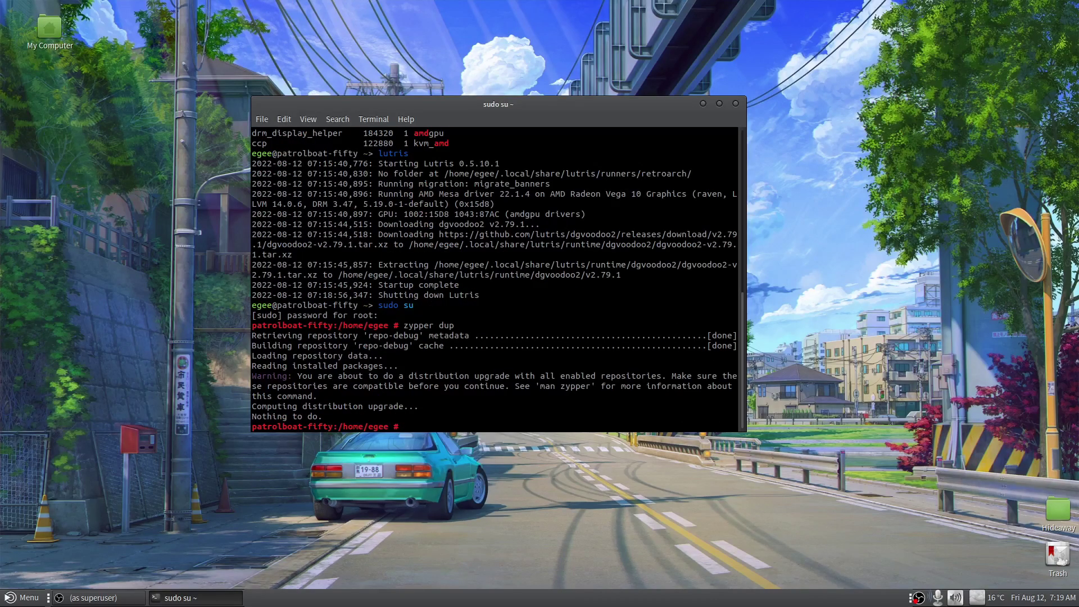
Try launching lutris as root, then cancel the unfinished flatpak update command
type("lutris")
key("Return")
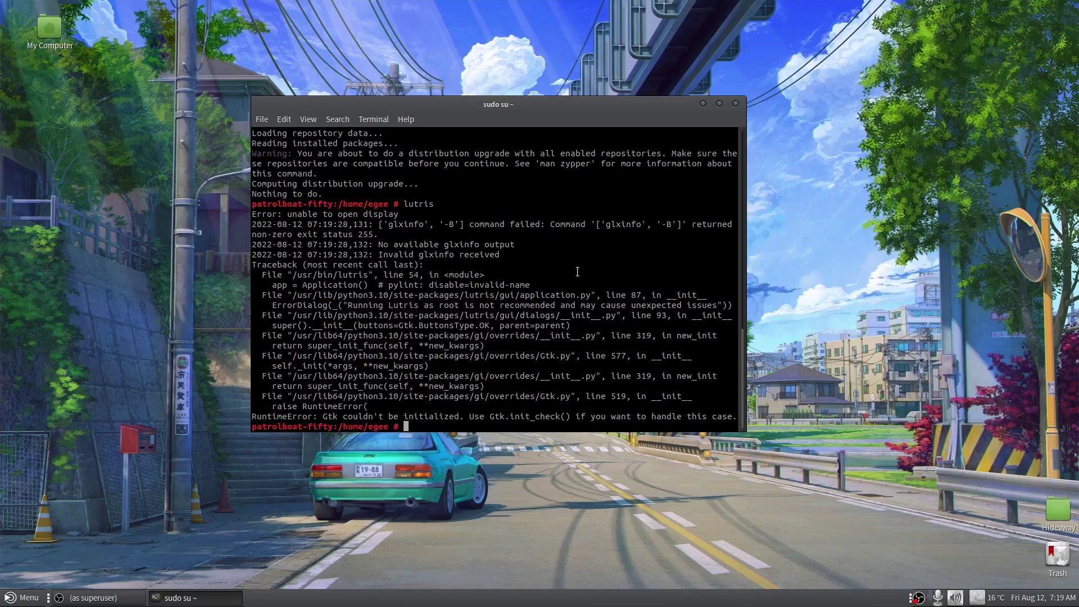
type("flatpak update")
key("ctrl+c")
Exit the root shell and launch lutris as the normal user
type("exit")
key("Return")
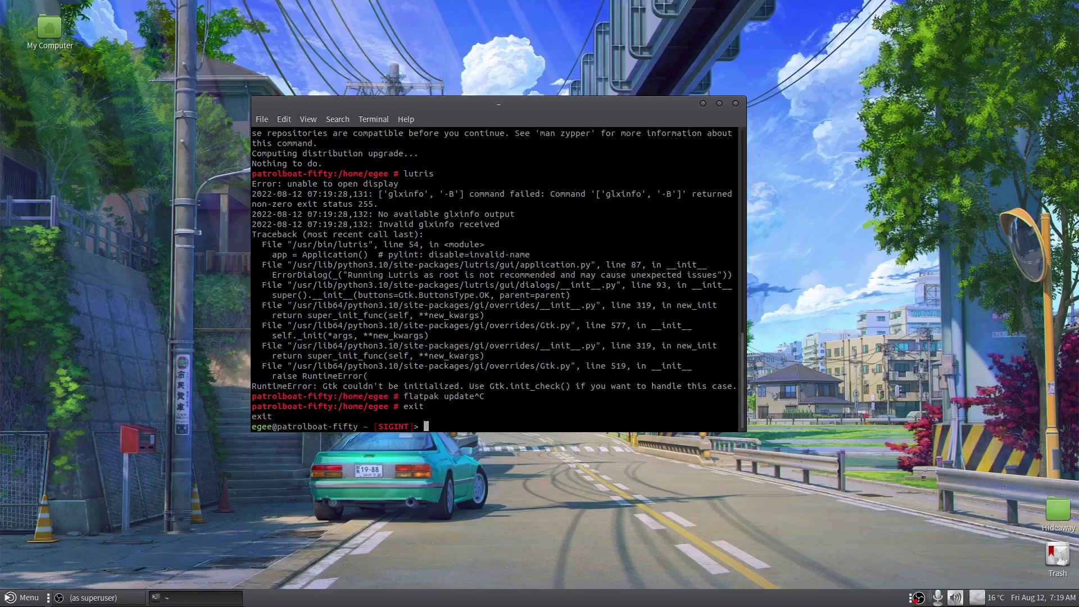
type("lutris")
key("Return")
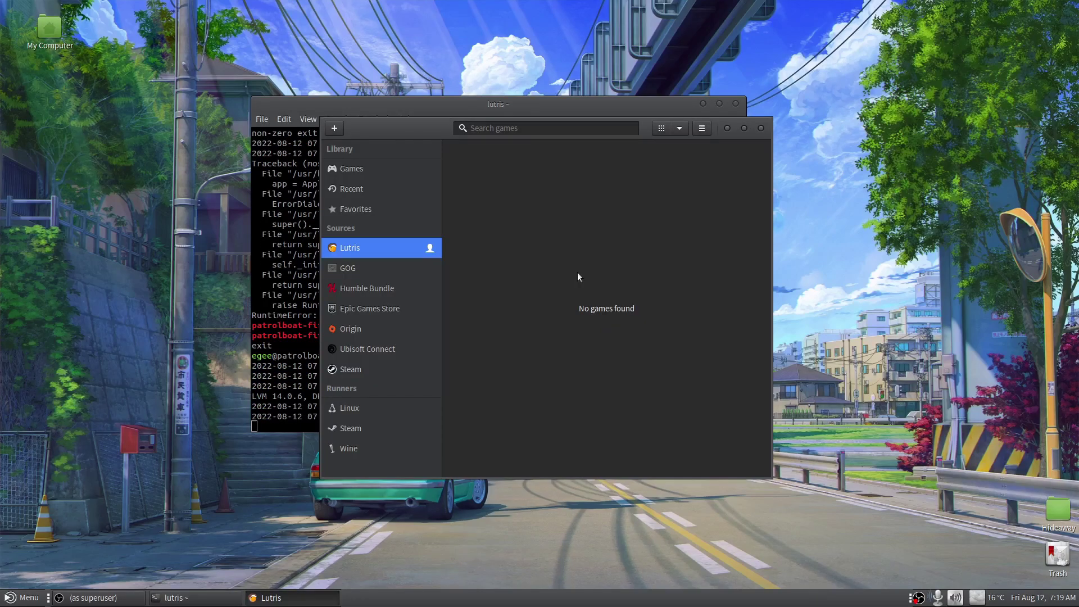
Show the Games library, open and dismiss the Add games dialog, then close Lutris
left_click(355, 168)
left_click(334, 128)
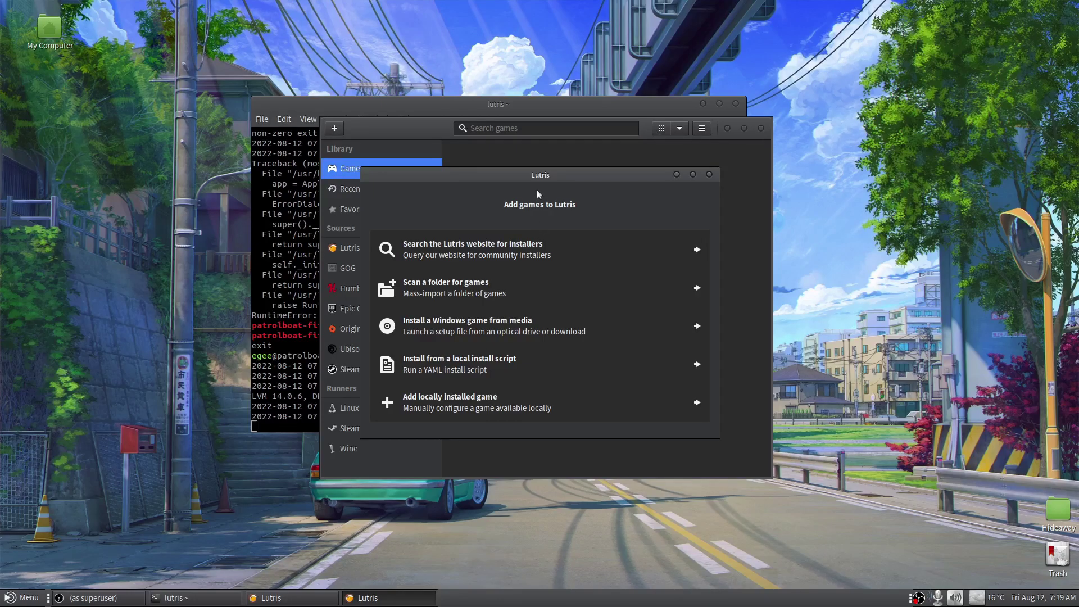
left_click(709, 175)
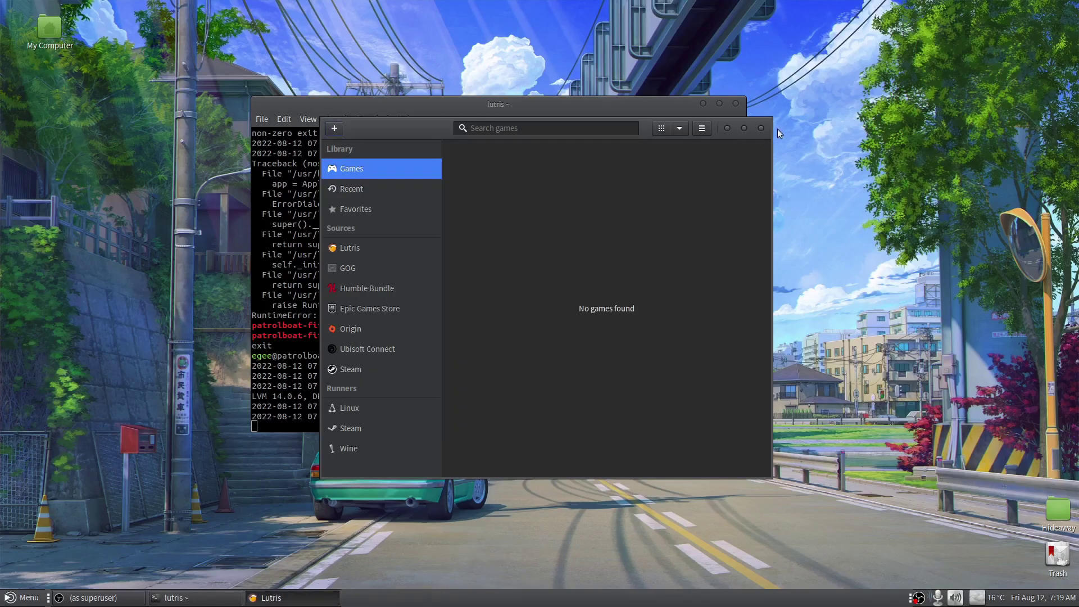
left_click(761, 128)
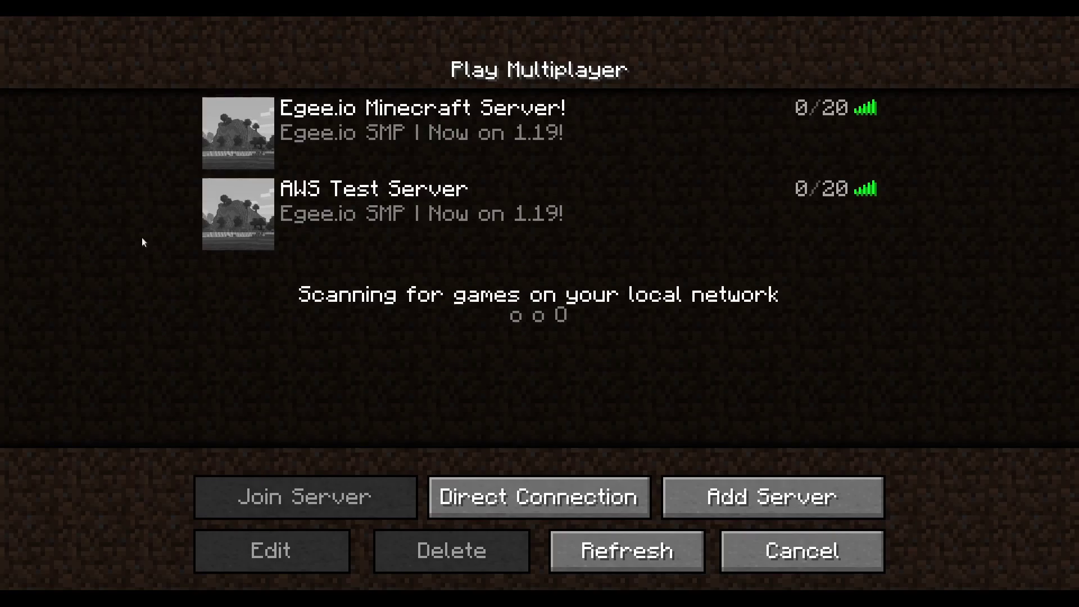
Join the first server in the multiplayer list and wait for its jungle world to load
mouse_move(296, 189)
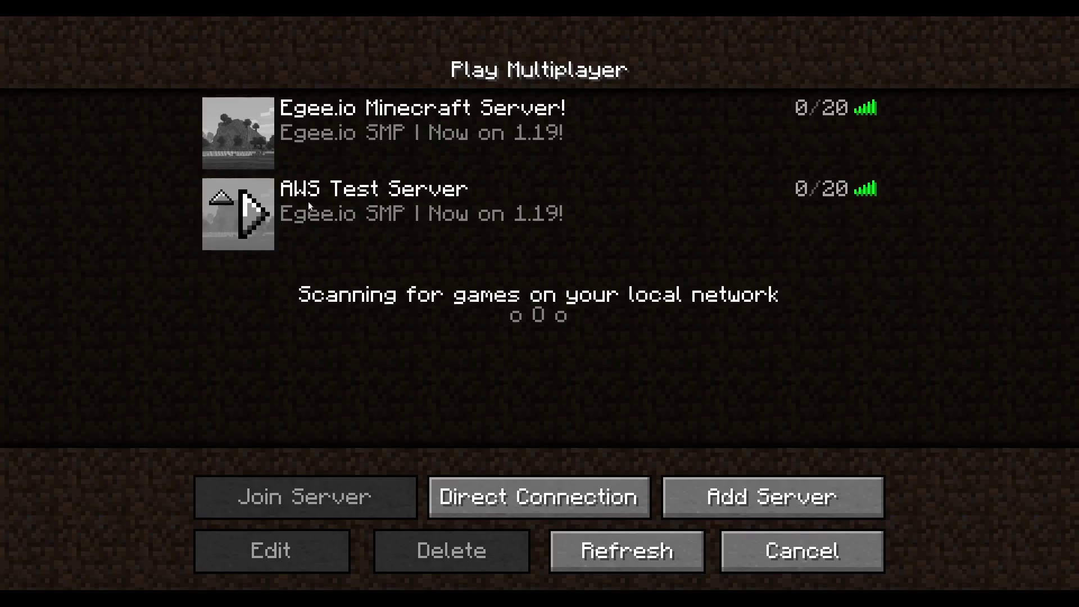
mouse_move(311, 114)
left_click(264, 222)
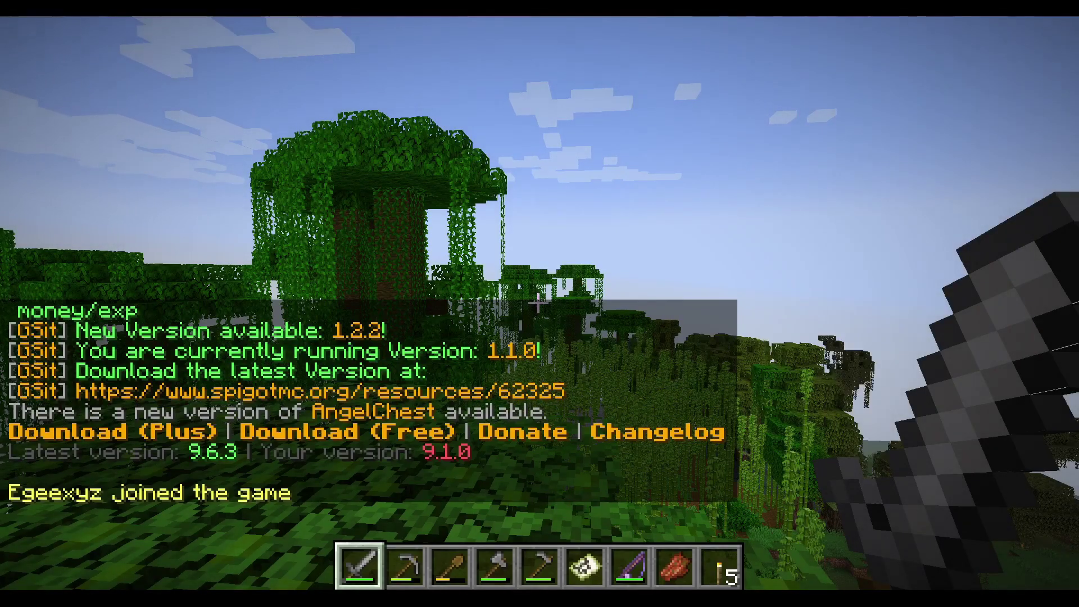
mouse_move(538, 304)
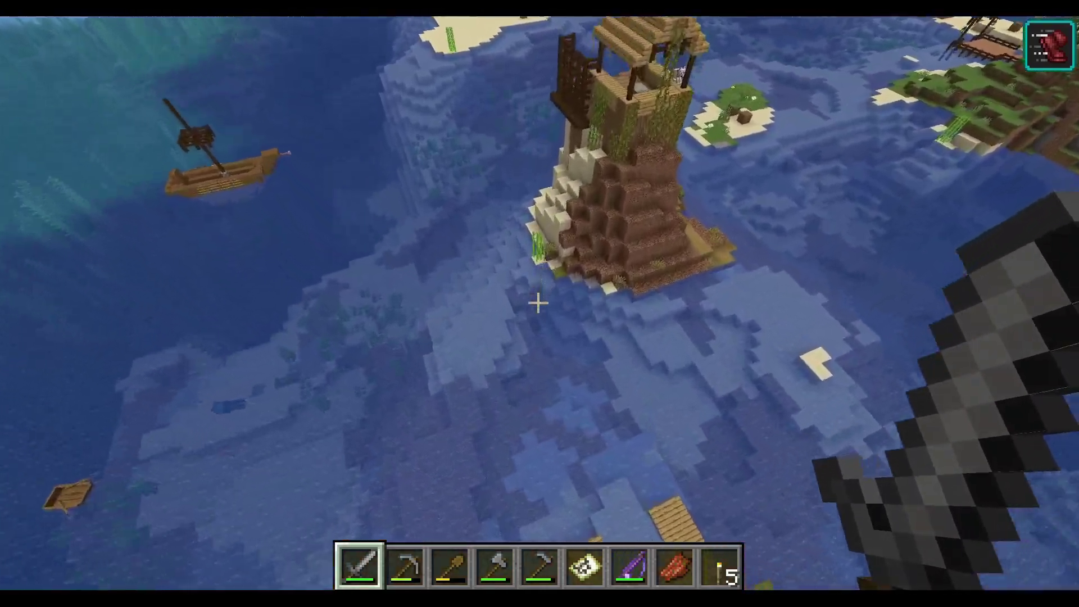
Walk through the water and down the hill to the sandstone house, then quit Minecraft
key("w")
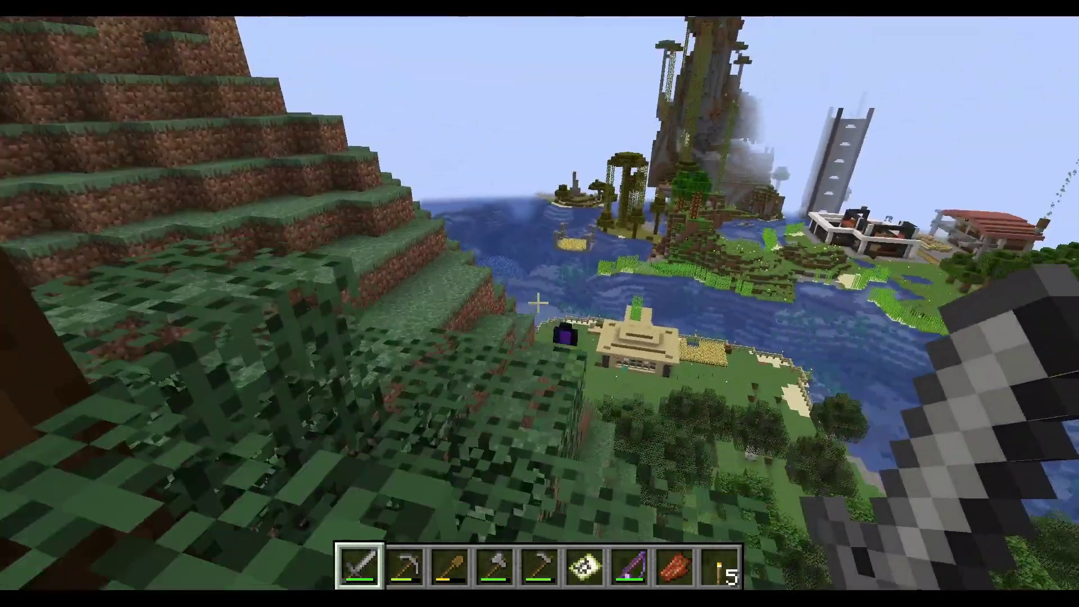
key("w")
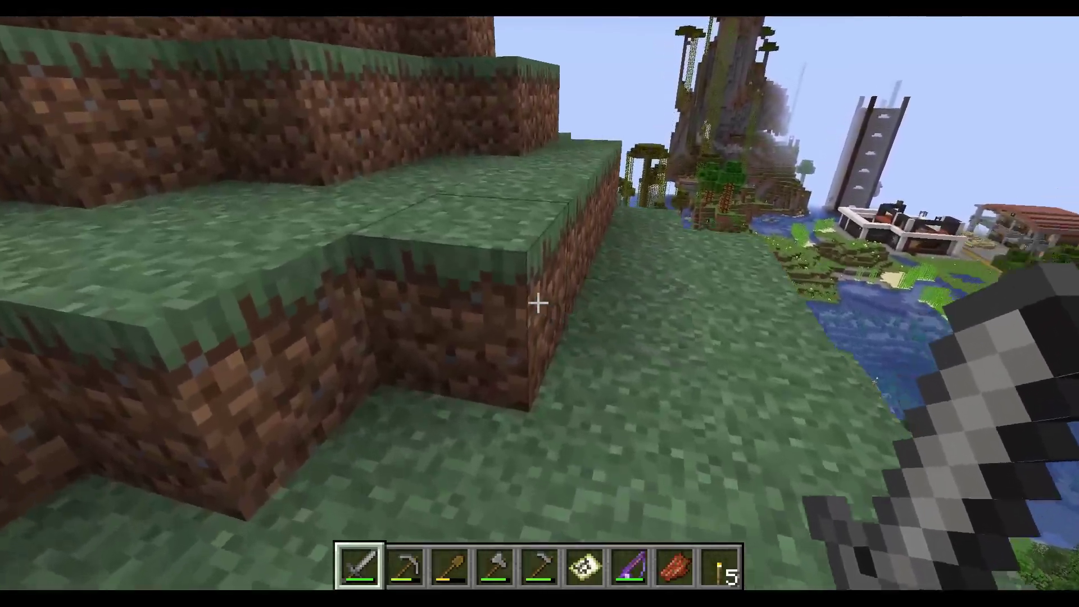
key("w")
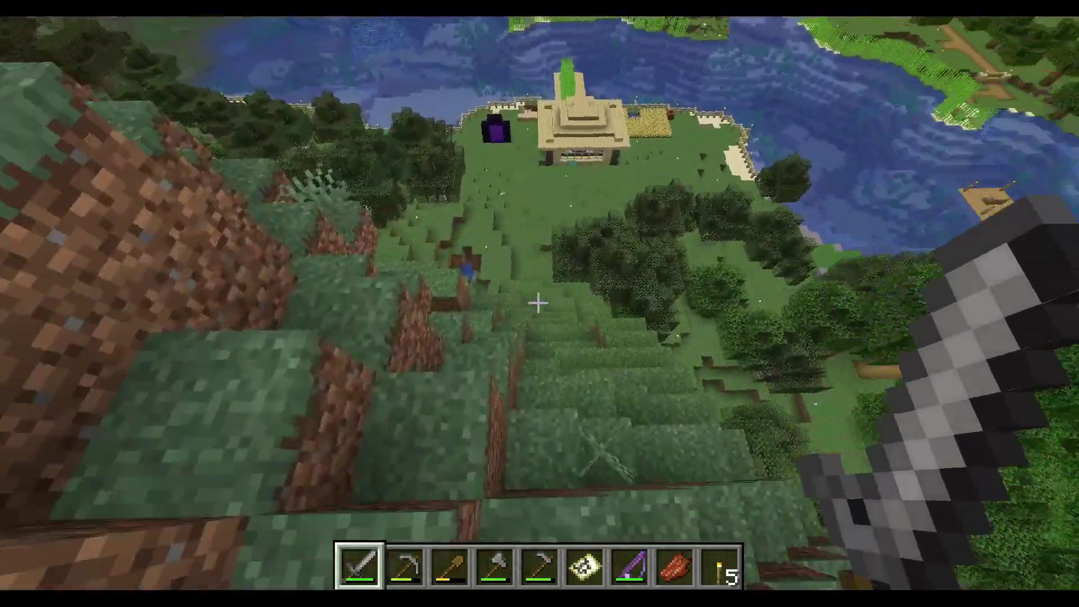
key("w")
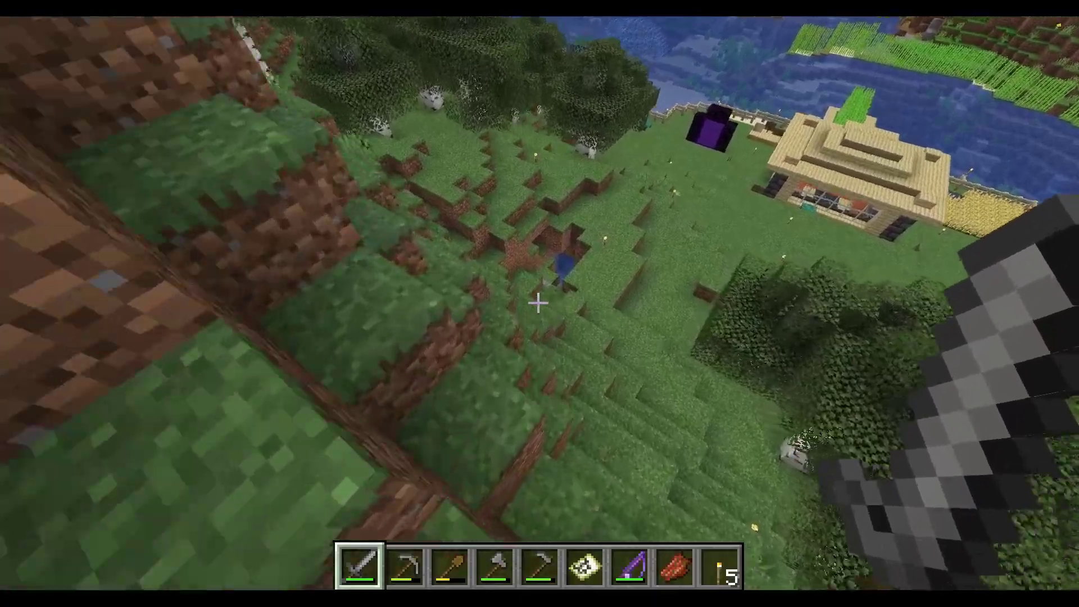
key("w")
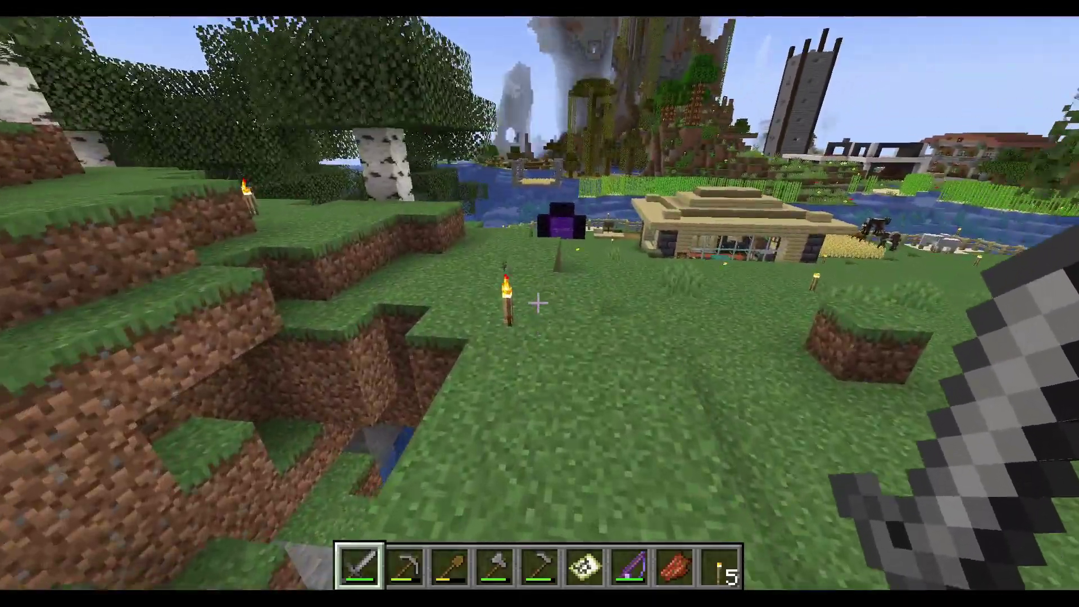
scroll(540, 304, "down", 6)
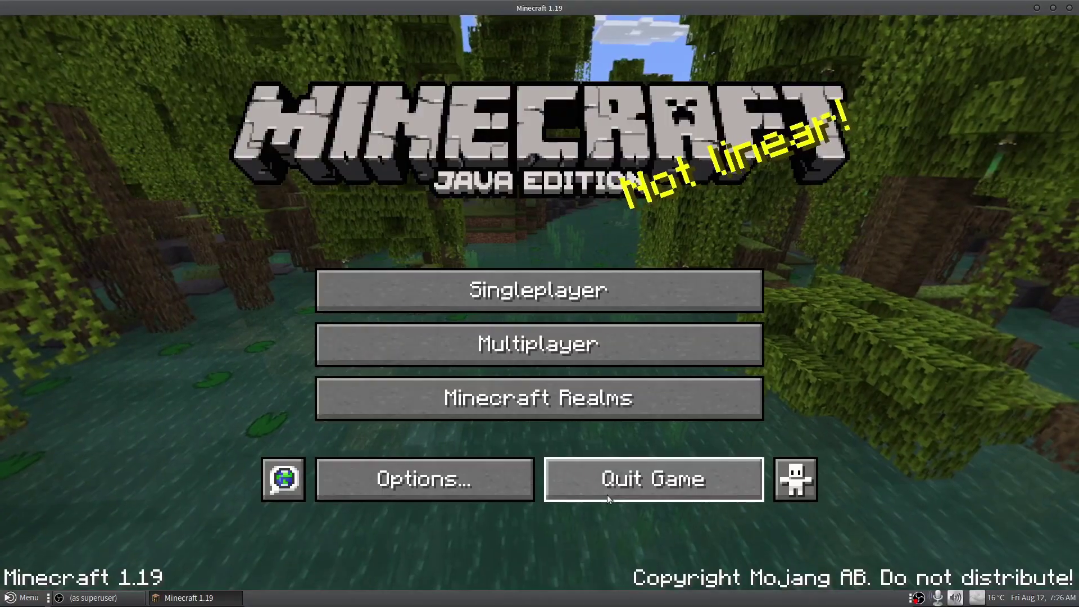
left_click(607, 495)
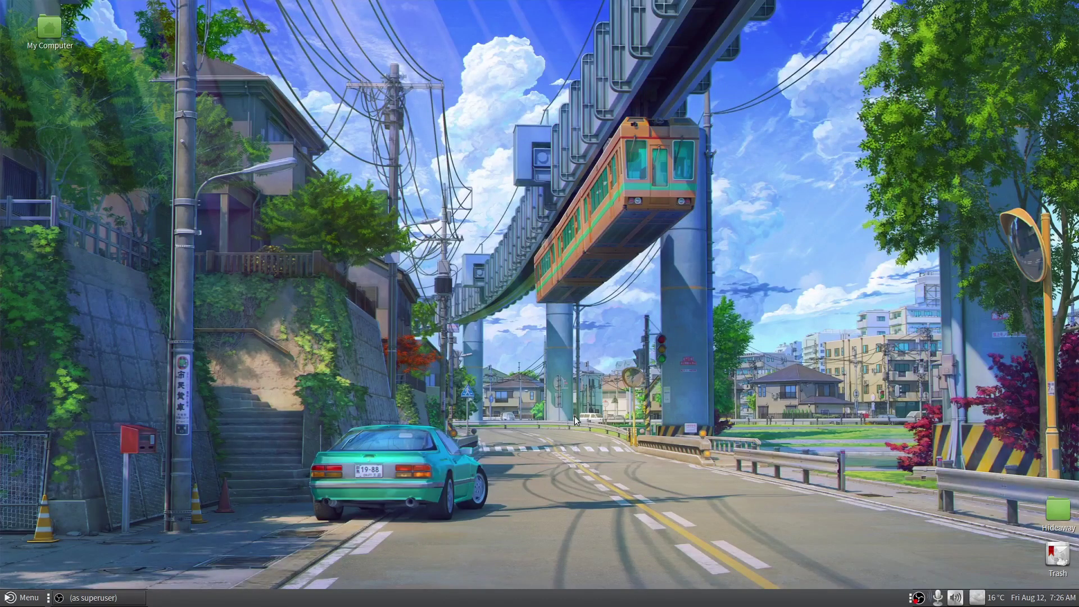